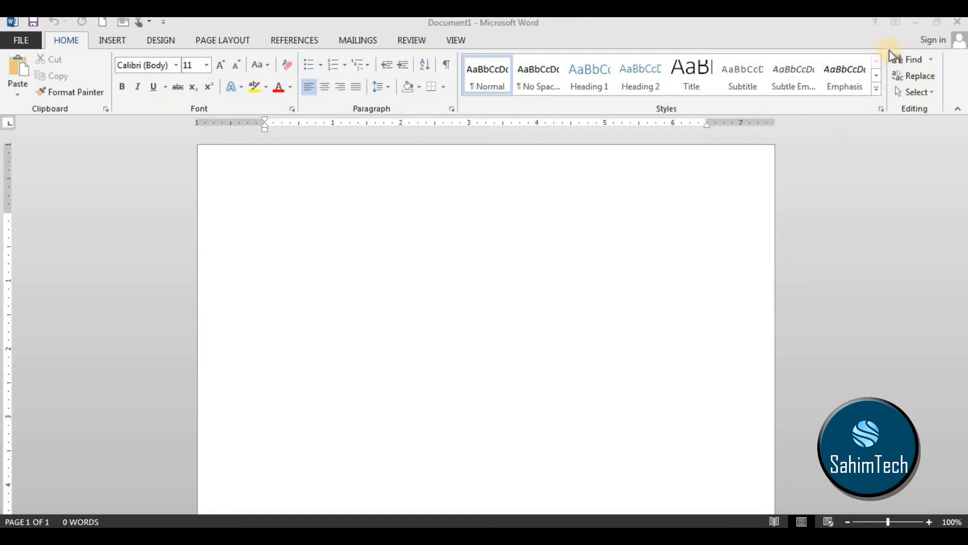
- Paste the copied article text about Microsoft Word into the blank document
{"action": "left_click", "coordinate": [916, 115]}
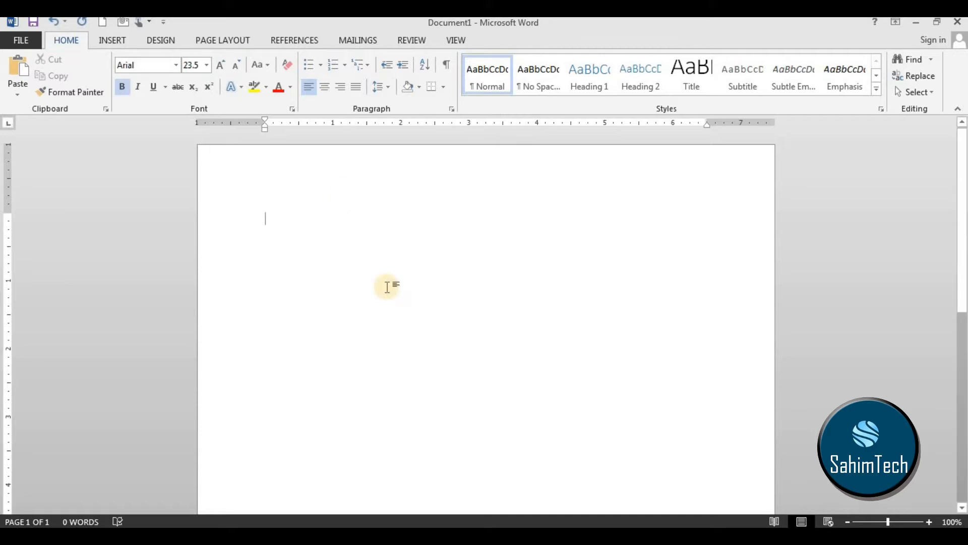
{"action": "key", "text": "ctrl+v"}
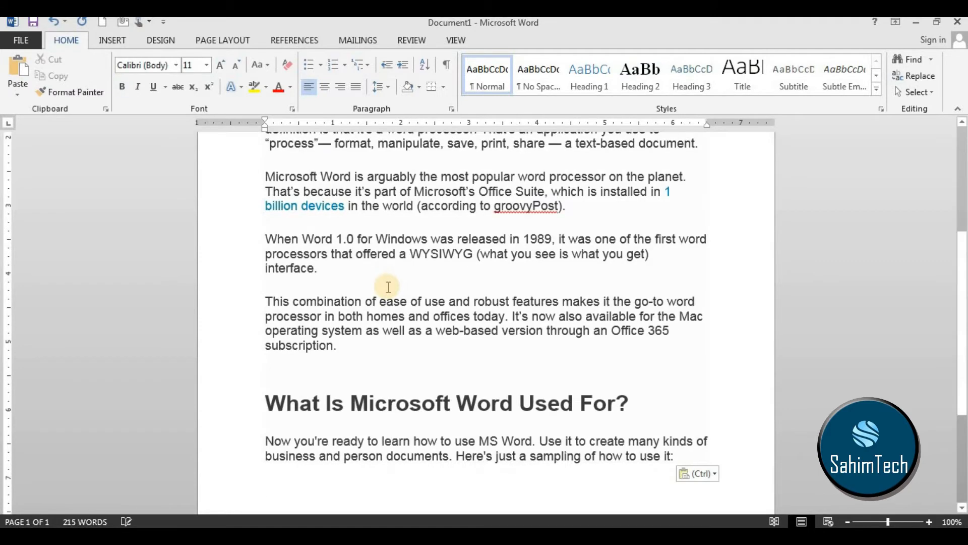
{"action": "scroll", "coordinate": [915, 346], "scroll_direction": "up", "scroll_amount": 5}
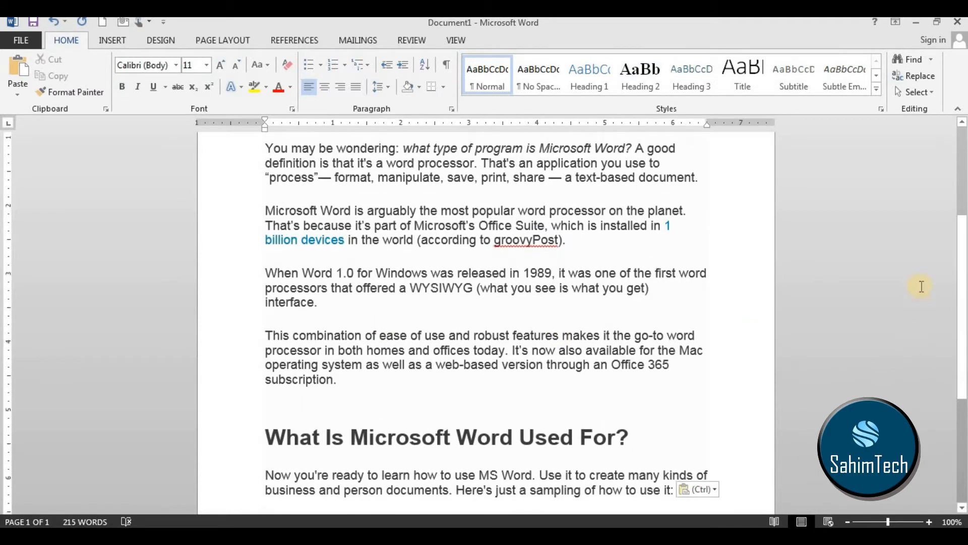
{"action": "scroll", "coordinate": [948, 297], "scroll_direction": "up", "scroll_amount": 1}
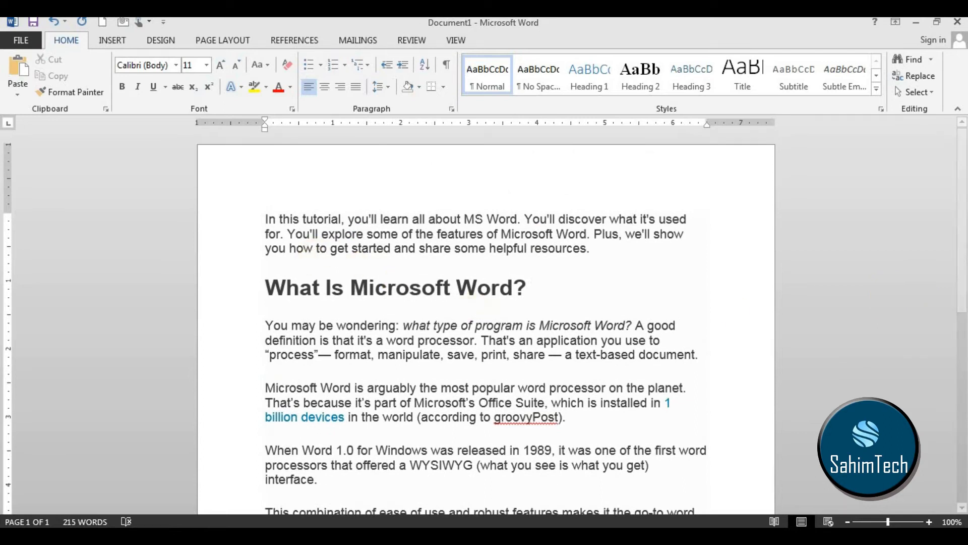
{"action": "right_click", "coordinate": [150, 525]}
{"action": "left_click", "coordinate": [133, 506]}
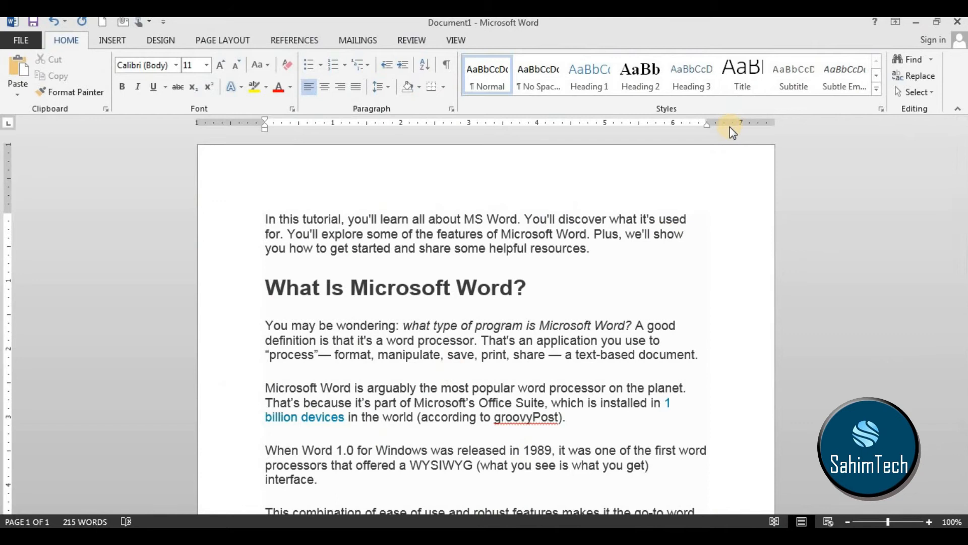
- Open the Advanced Find dialog and move it aside so the document text is uncovered
{"action": "left_click", "coordinate": [933, 60]}
{"action": "left_click", "coordinate": [913, 93]}
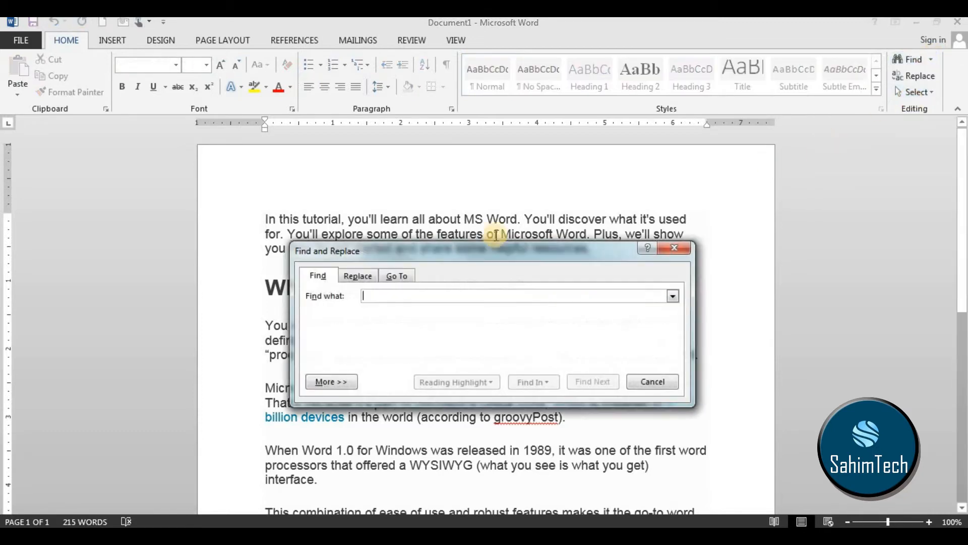
{"action": "left_click_drag", "start_coordinate": [438, 275], "coordinate": [575, 227]}
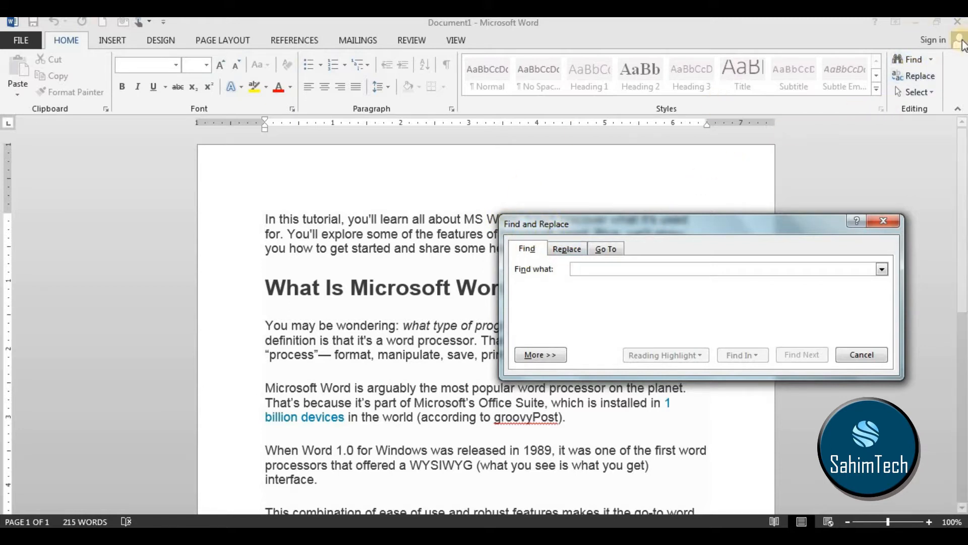
{"action": "left_click", "coordinate": [574, 268]}
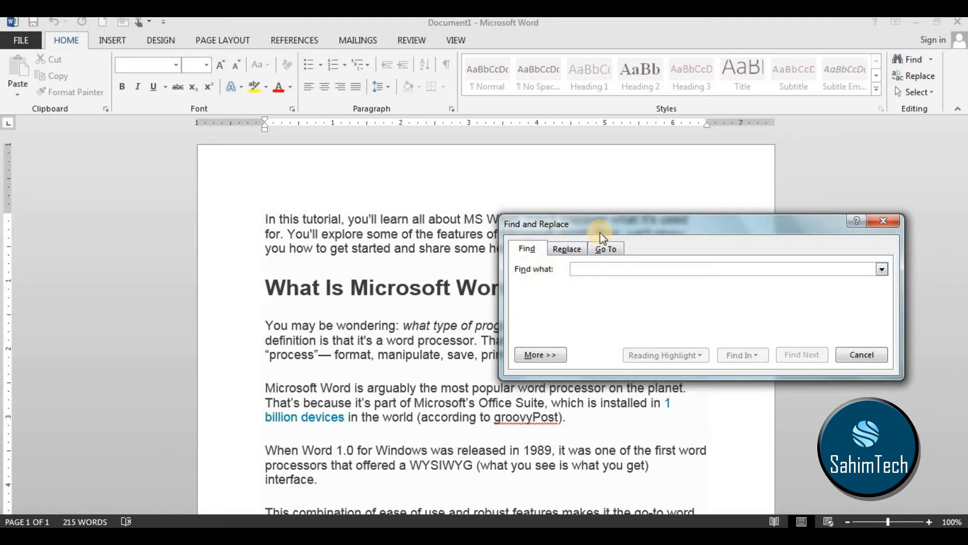
{"action": "left_click_drag", "start_coordinate": [601, 233], "coordinate": [763, 206]}
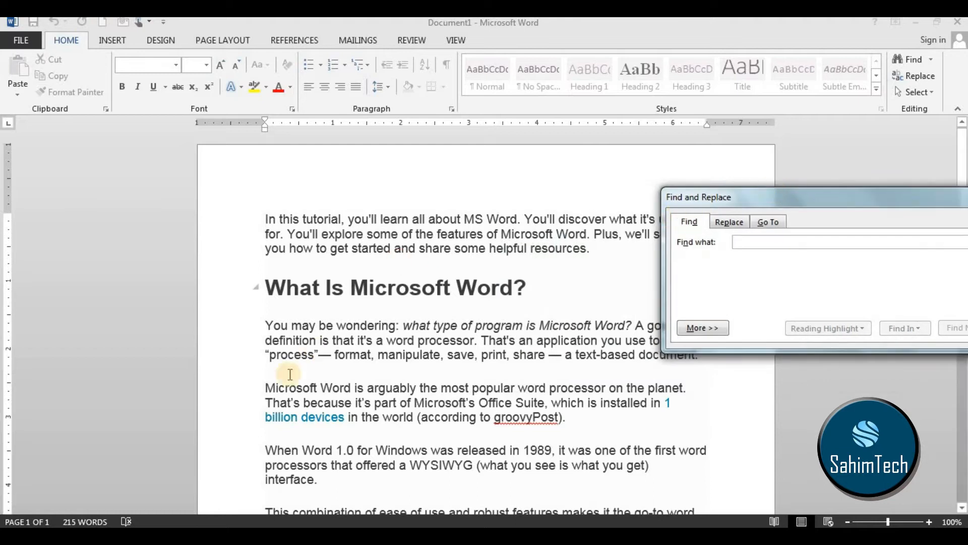
{"action": "left_click", "coordinate": [271, 407]}
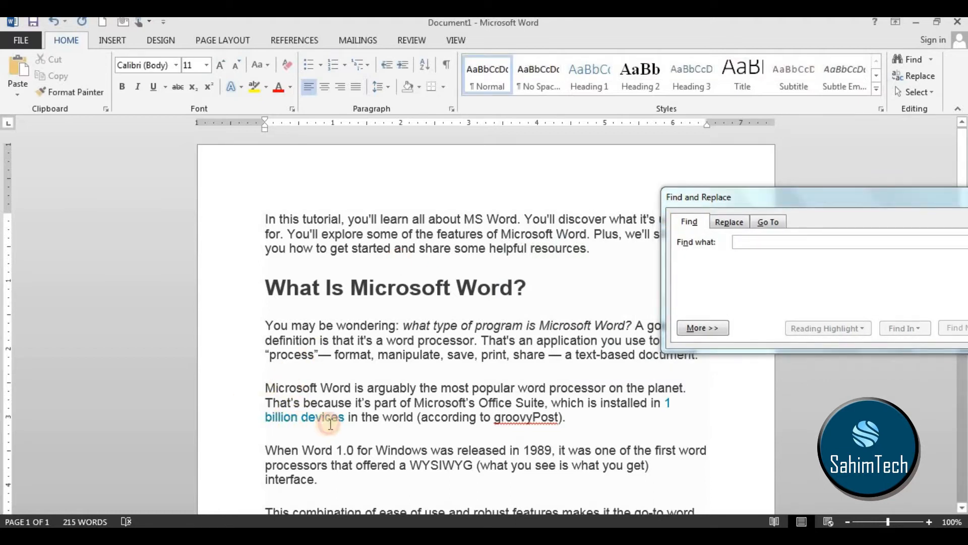
{"action": "left_click", "coordinate": [294, 425]}
{"action": "left_click_drag", "start_coordinate": [294, 425], "coordinate": [293, 425]}
{"action": "left_click", "coordinate": [454, 428]}
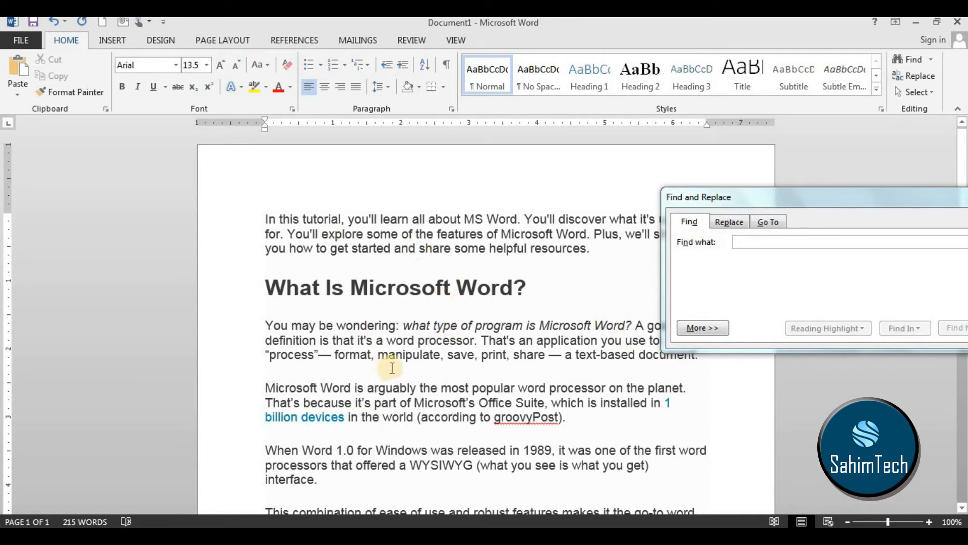
- Copy the word "Is" from the "What Is Microsoft Word?" heading
{"action": "left_click", "coordinate": [351, 288]}
{"action": "double_click", "coordinate": [426, 290]}
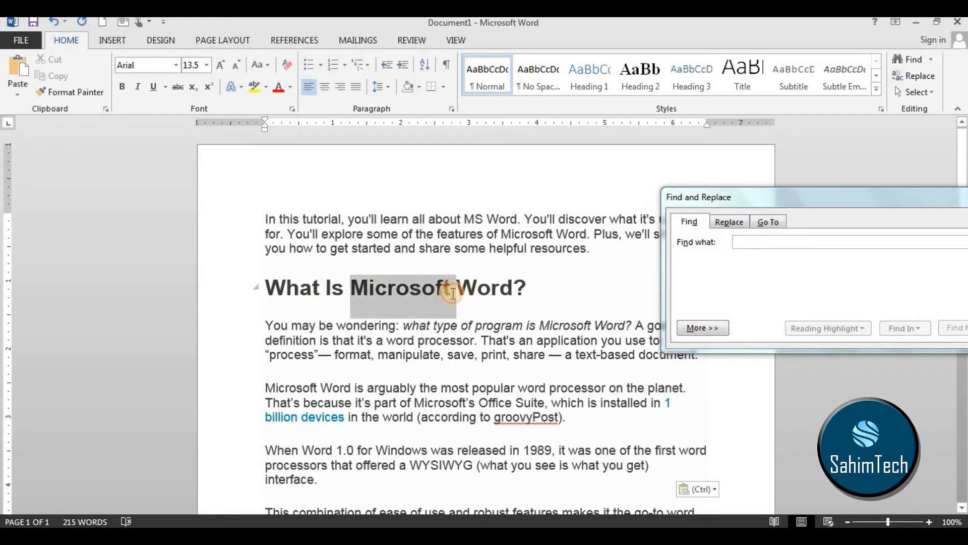
{"action": "double_click", "coordinate": [336, 290]}
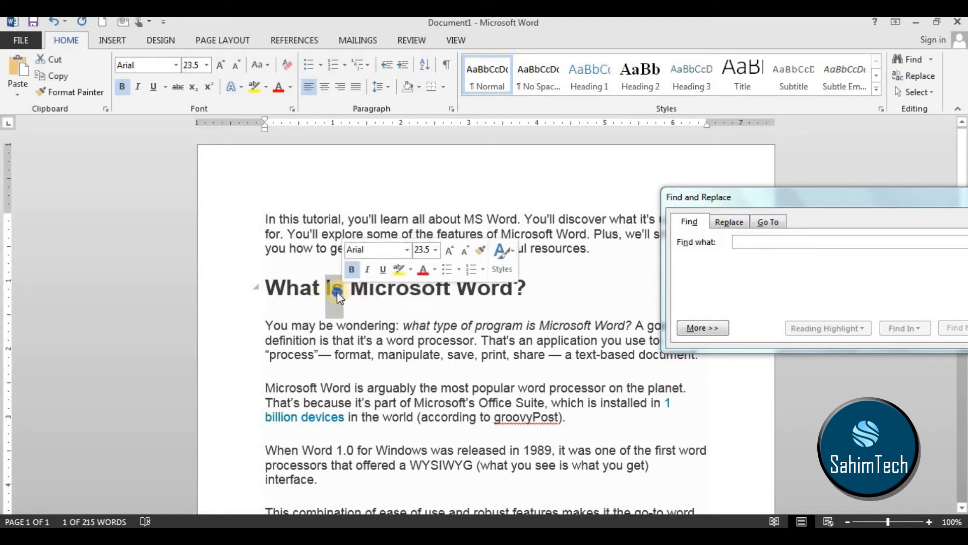
{"action": "right_click", "coordinate": [337, 292]}
{"action": "left_click", "coordinate": [396, 317]}
{"action": "left_click", "coordinate": [409, 308]}
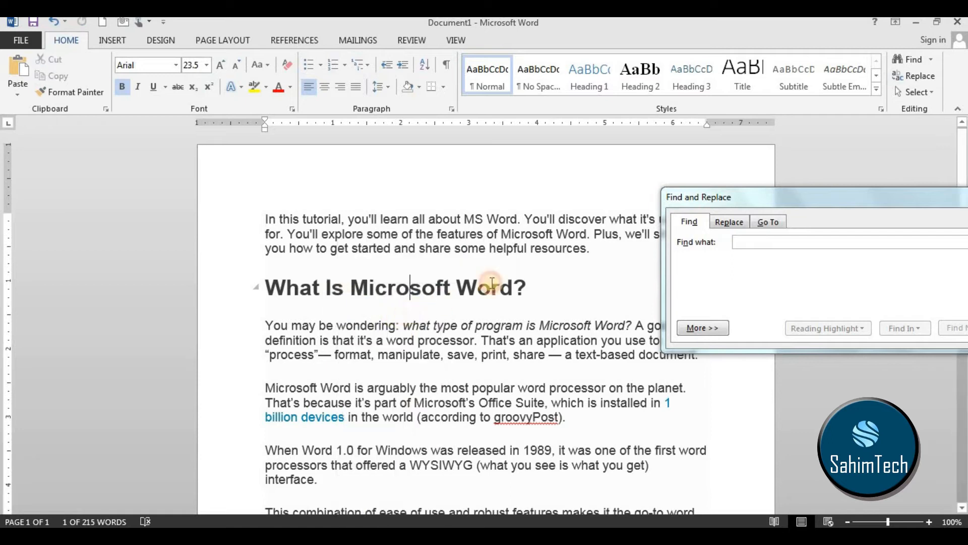
- Paste the copied word "Is" as the search term in the Find and Replace dialog
{"action": "left_click", "coordinate": [745, 243]}
{"action": "left_click_drag", "start_coordinate": [760, 201], "coordinate": [534, 197]}
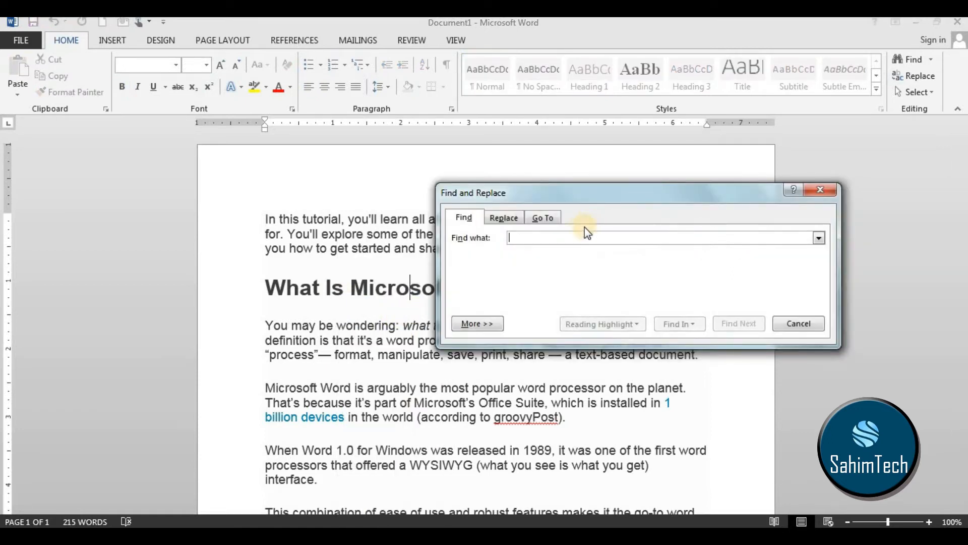
{"action": "right_click", "coordinate": [576, 238]}
{"action": "left_click", "coordinate": [596, 275]}
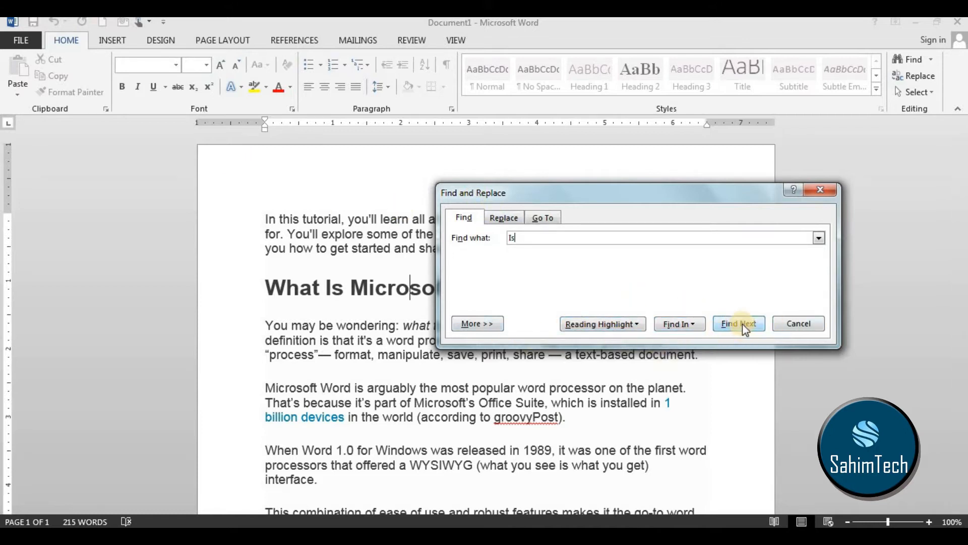
- Examine the Find In and Reading Highlight options offered for the search term
{"action": "left_click", "coordinate": [679, 324]}
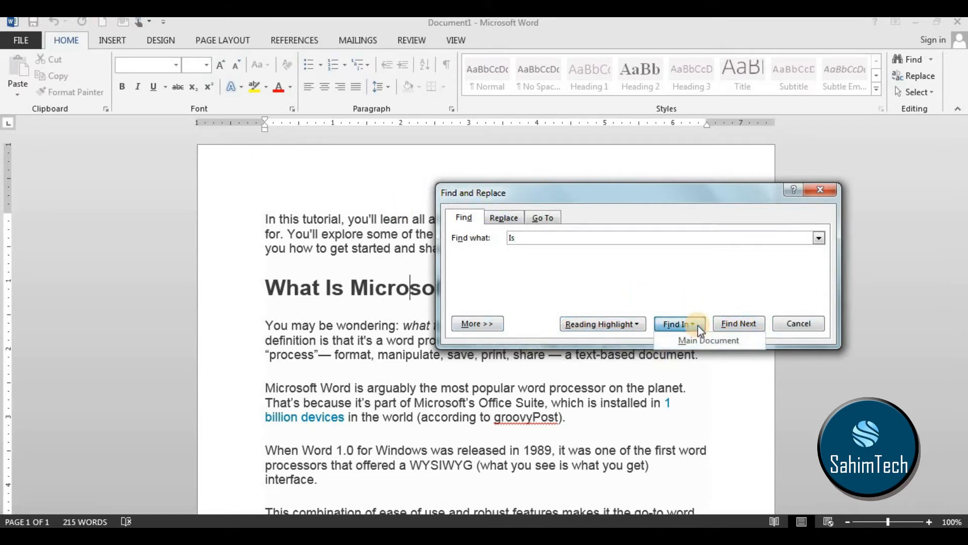
{"action": "left_click", "coordinate": [687, 260]}
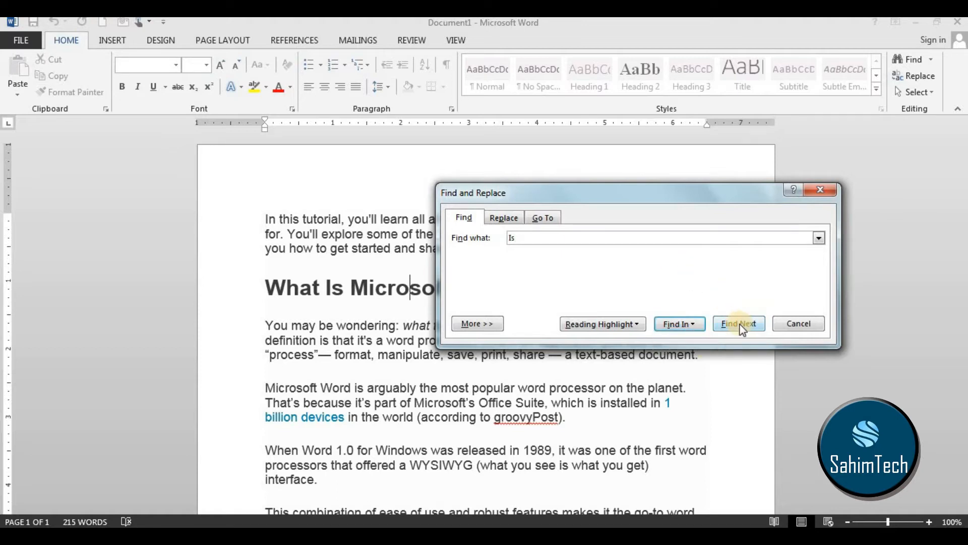
{"action": "left_click", "coordinate": [627, 324]}
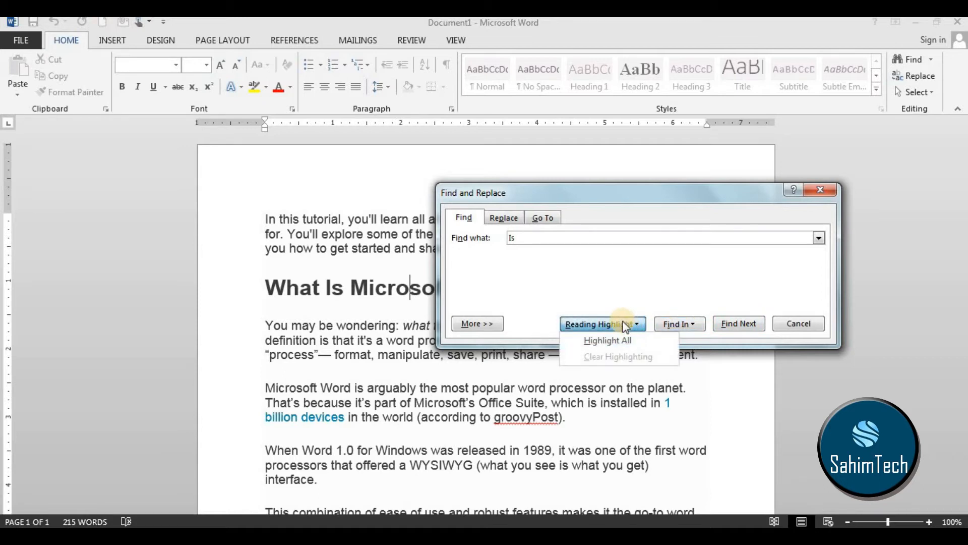
{"action": "left_click", "coordinate": [625, 325]}
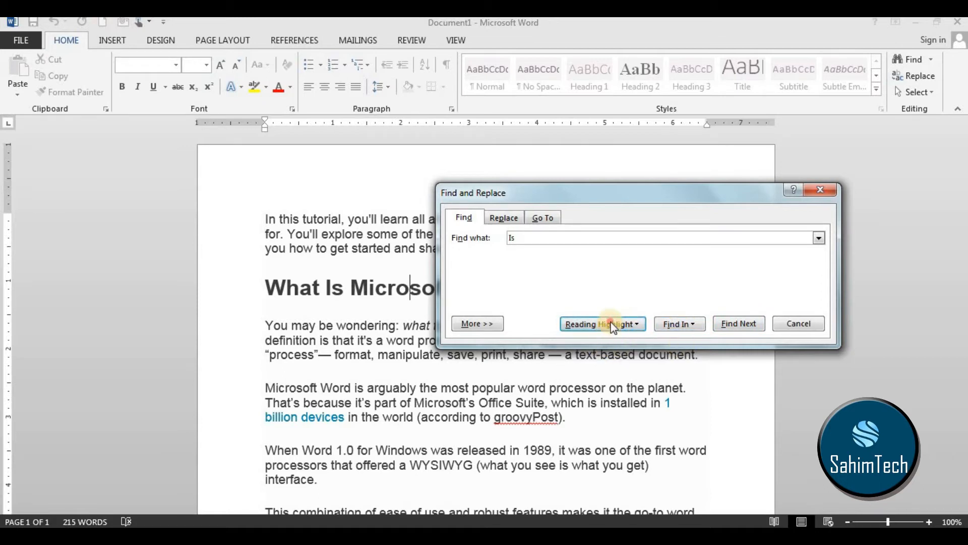
{"action": "left_click", "coordinate": [613, 326]}
{"action": "left_click", "coordinate": [645, 290]}
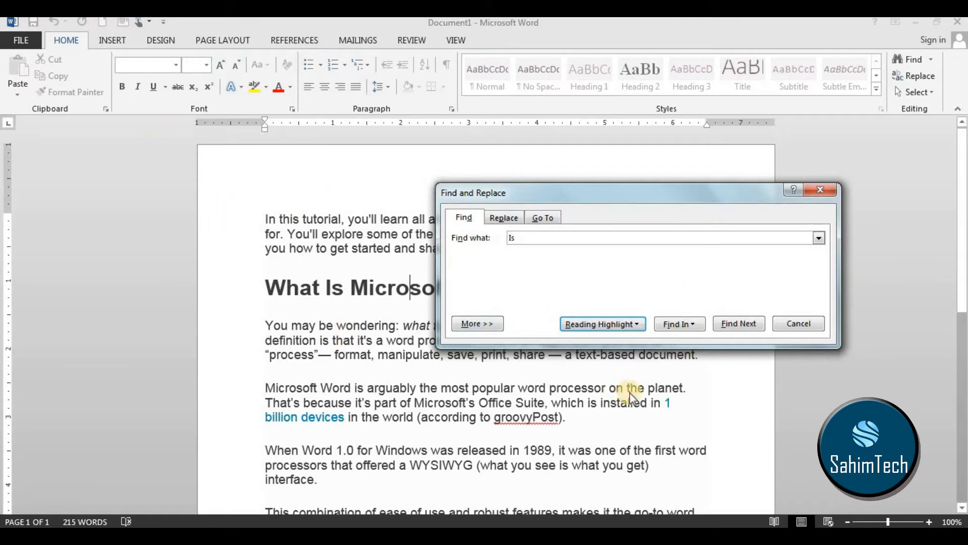
{"action": "left_click", "coordinate": [606, 327]}
{"action": "left_click", "coordinate": [618, 329]}
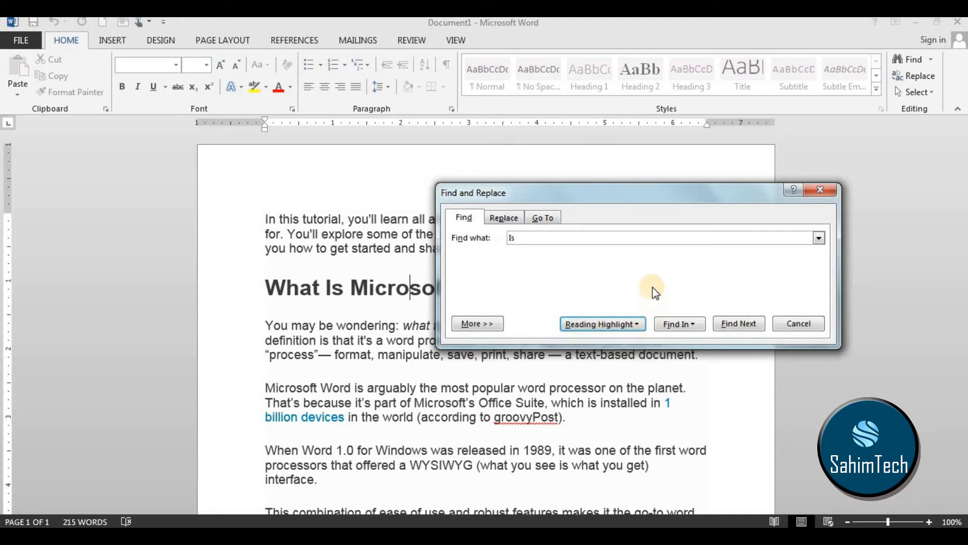
- Find successive matches of "Is" from the first heading down to the paragraph starting "This combination", keeping the dialog clear of the text
{"action": "left_click", "coordinate": [747, 328]}
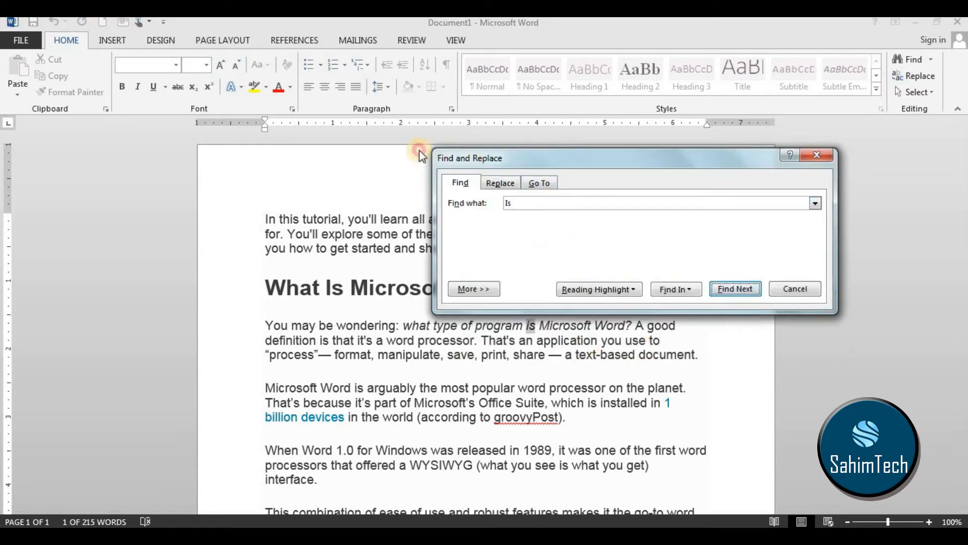
{"action": "left_click_drag", "start_coordinate": [546, 162], "coordinate": [294, 110]}
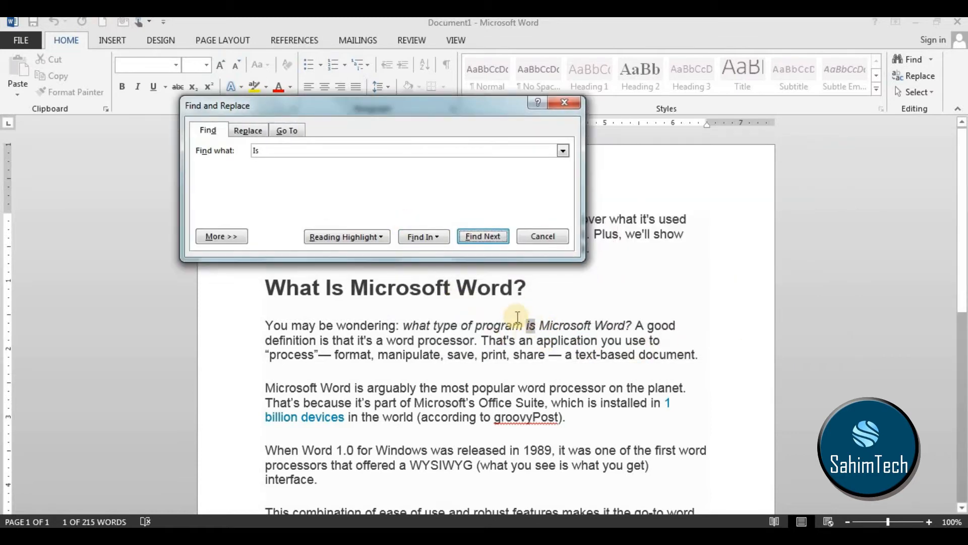
{"action": "left_click", "coordinate": [480, 237]}
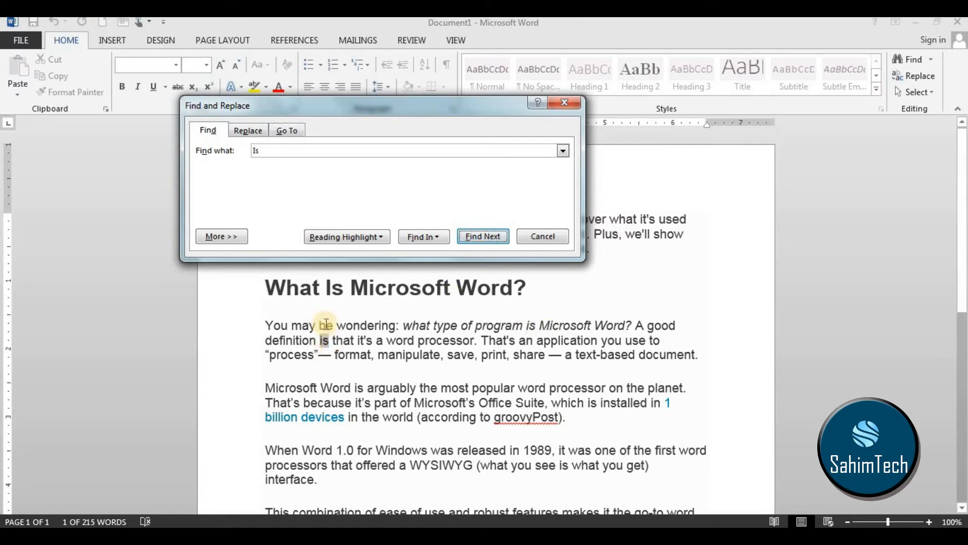
{"action": "left_click", "coordinate": [501, 238]}
{"action": "left_click", "coordinate": [483, 237]}
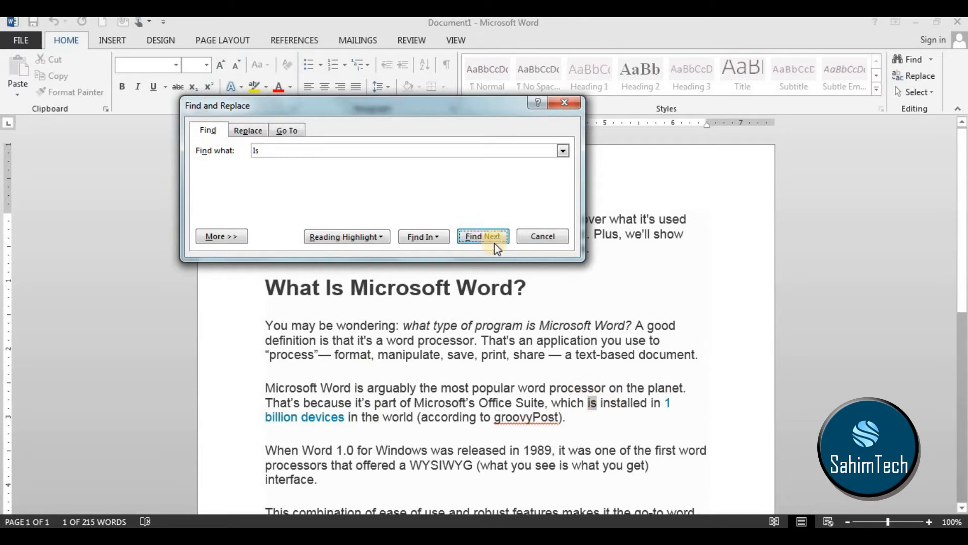
{"action": "left_click", "coordinate": [480, 235]}
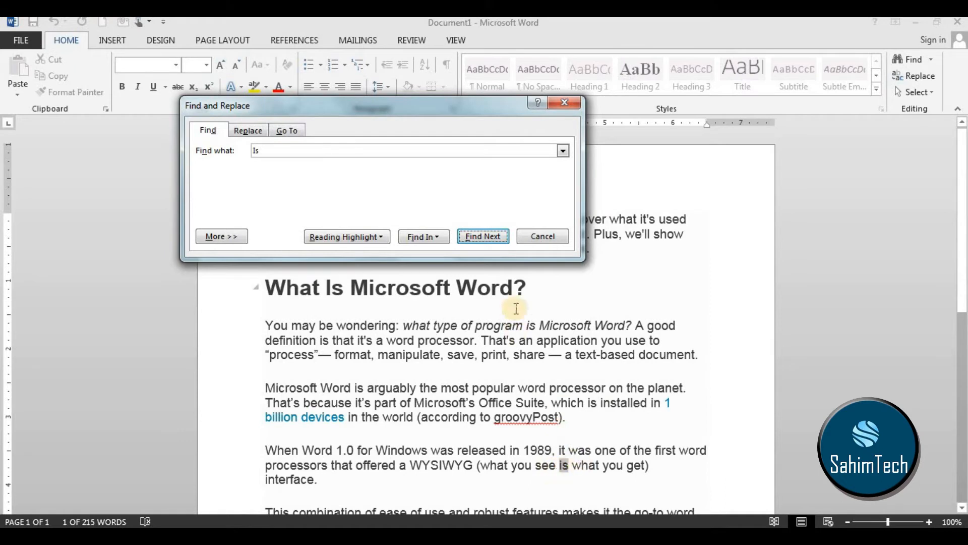
{"action": "left_click", "coordinate": [482, 236]}
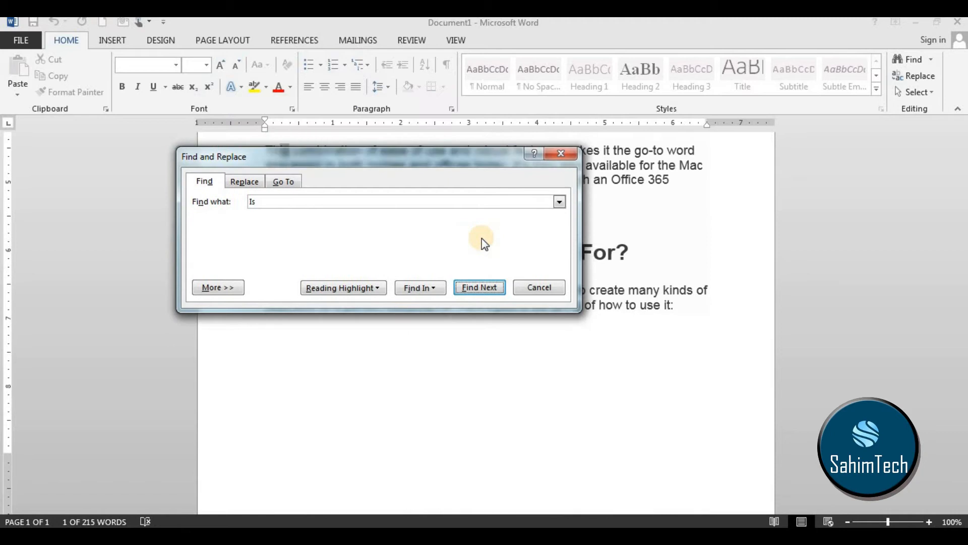
- Continue finding "Is" through the second heading and again from the document's start until the search ends, then reposition the dialog
{"action": "left_click_drag", "start_coordinate": [461, 186], "coordinate": [533, 364]}
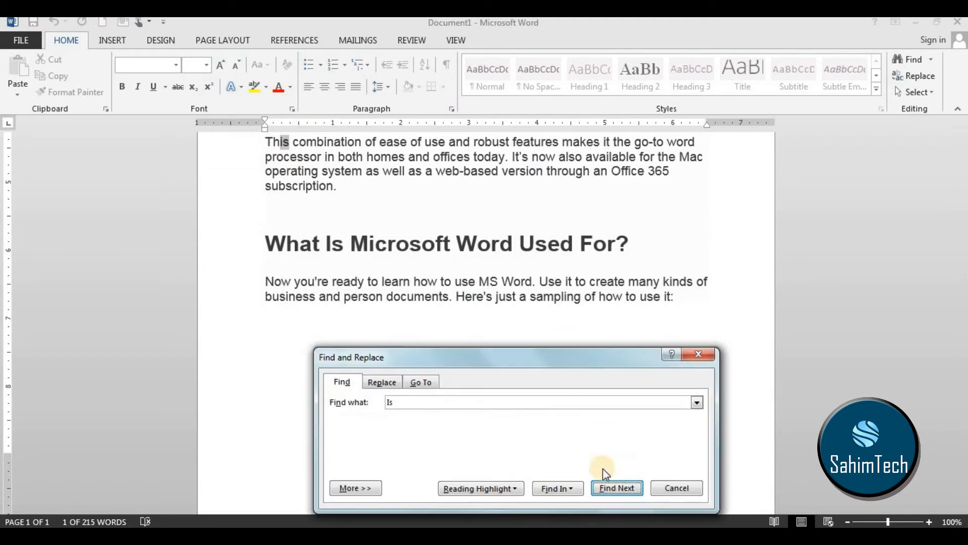
{"action": "left_click", "coordinate": [608, 487]}
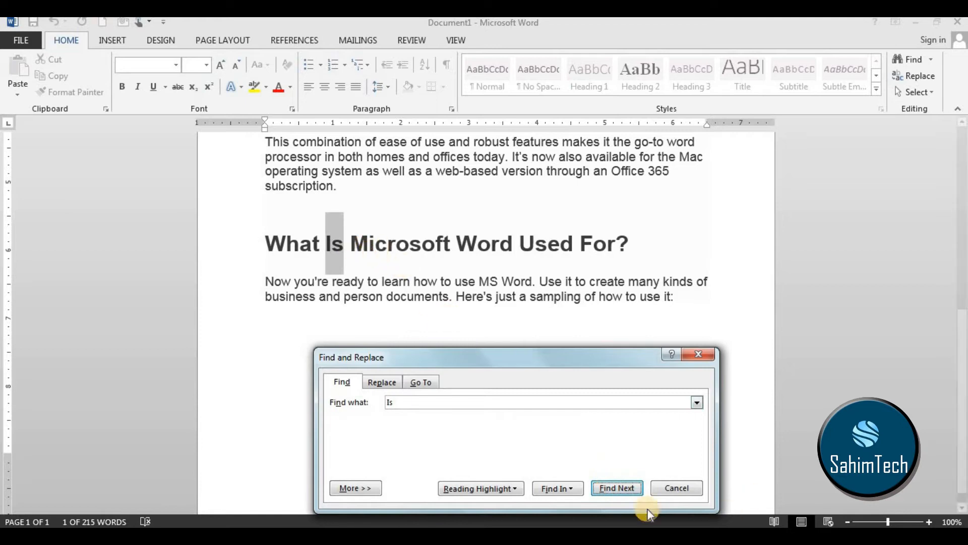
{"action": "left_click", "coordinate": [621, 490]}
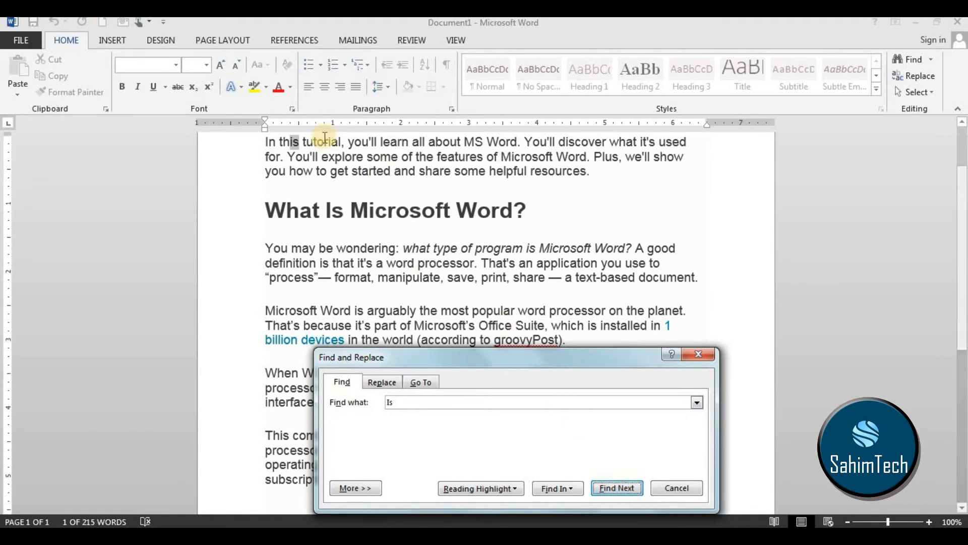
{"action": "left_click", "coordinate": [623, 490]}
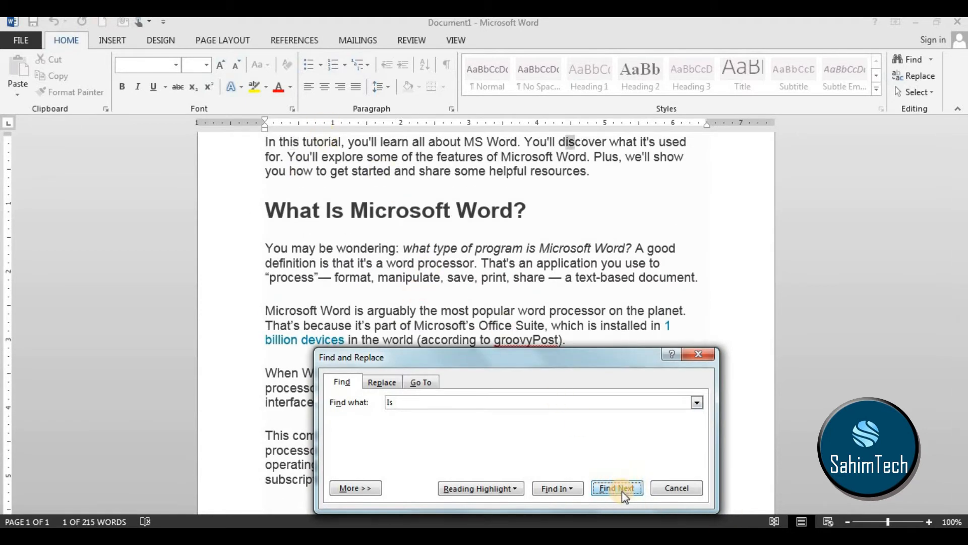
{"action": "left_click", "coordinate": [622, 491]}
{"action": "left_click", "coordinate": [622, 491]}
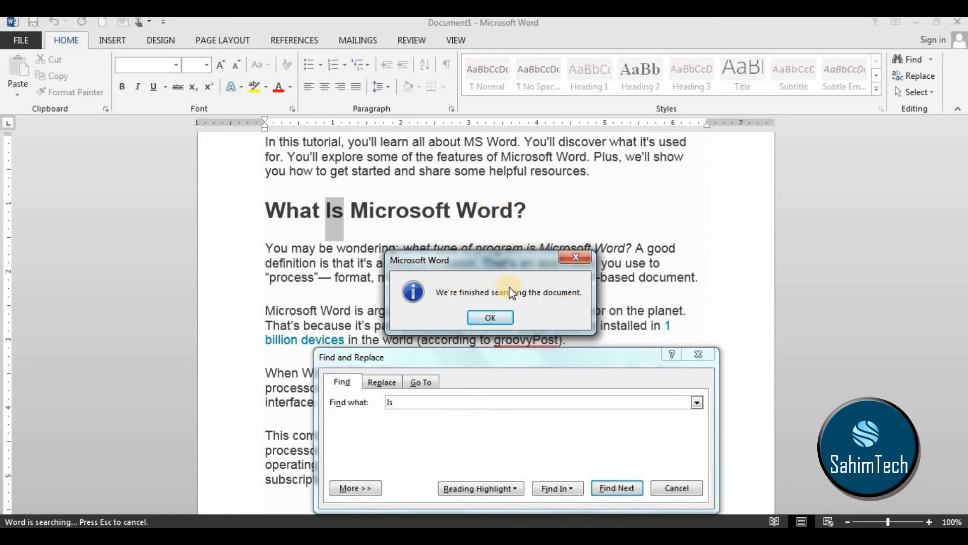
{"action": "left_click", "coordinate": [497, 313]}
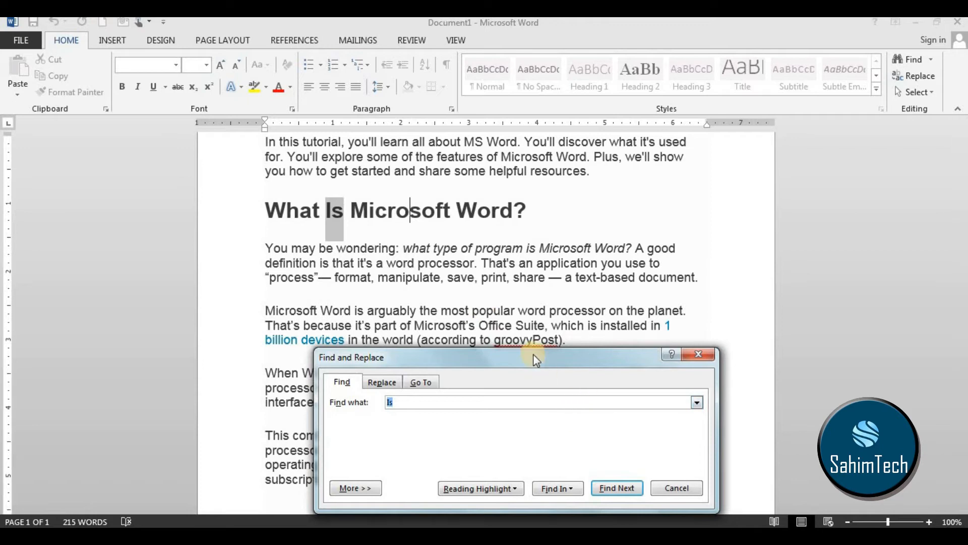
{"action": "left_click_drag", "start_coordinate": [533, 367], "coordinate": [649, 199]}
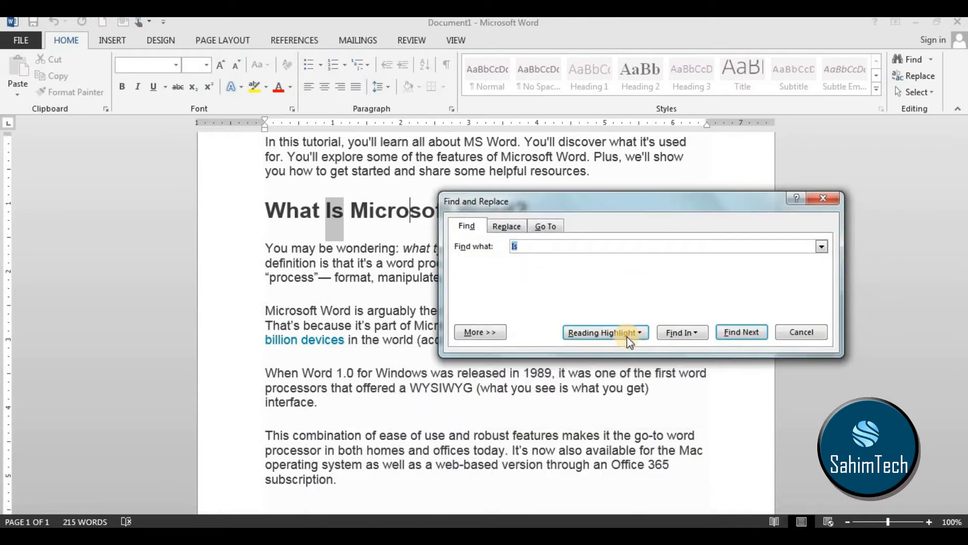
- Restart Advanced Find from the end of the paragraph starting "You may be wondering" and move the dialog clear of the text
{"action": "left_click", "coordinate": [805, 337]}
{"action": "left_click", "coordinate": [767, 267]}
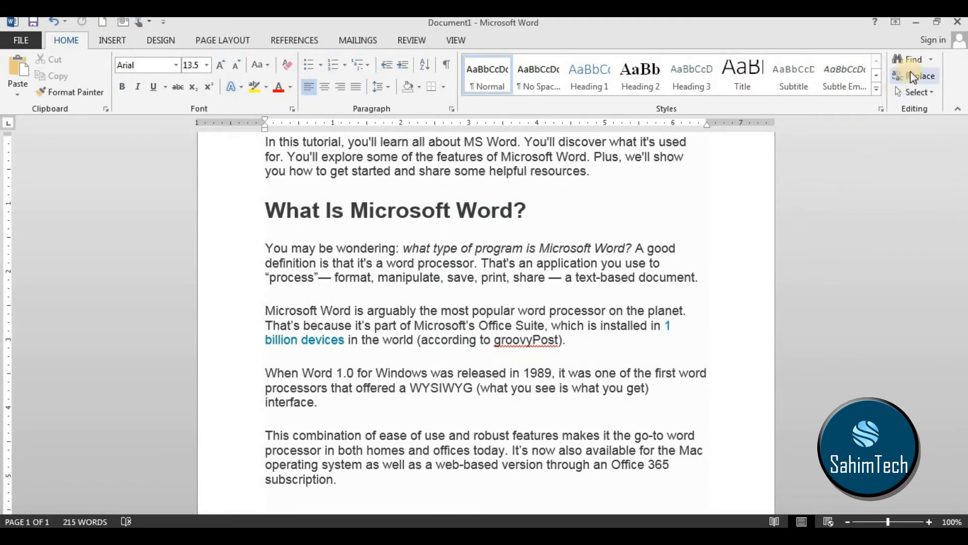
{"action": "left_click", "coordinate": [928, 61]}
{"action": "left_click", "coordinate": [895, 86]}
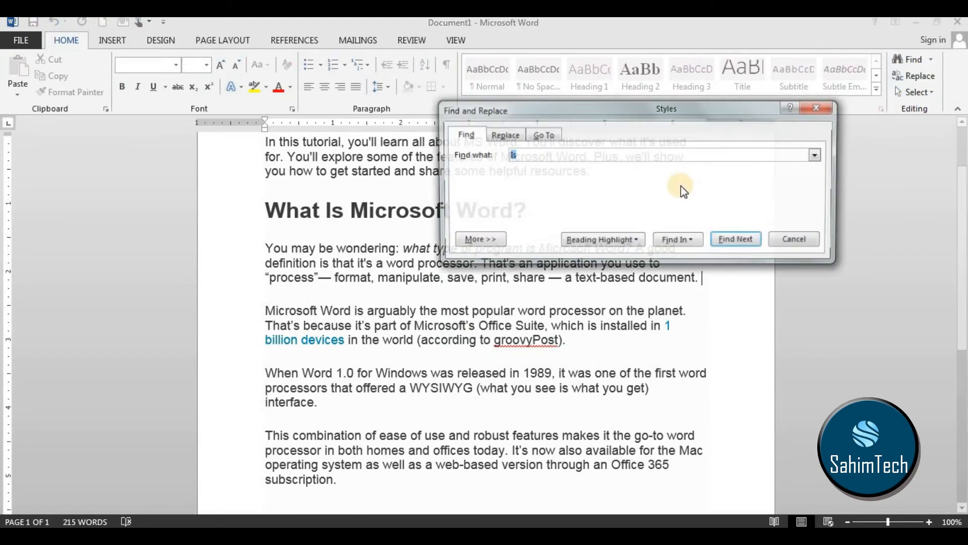
{"action": "left_click_drag", "start_coordinate": [558, 108], "coordinate": [678, 199]}
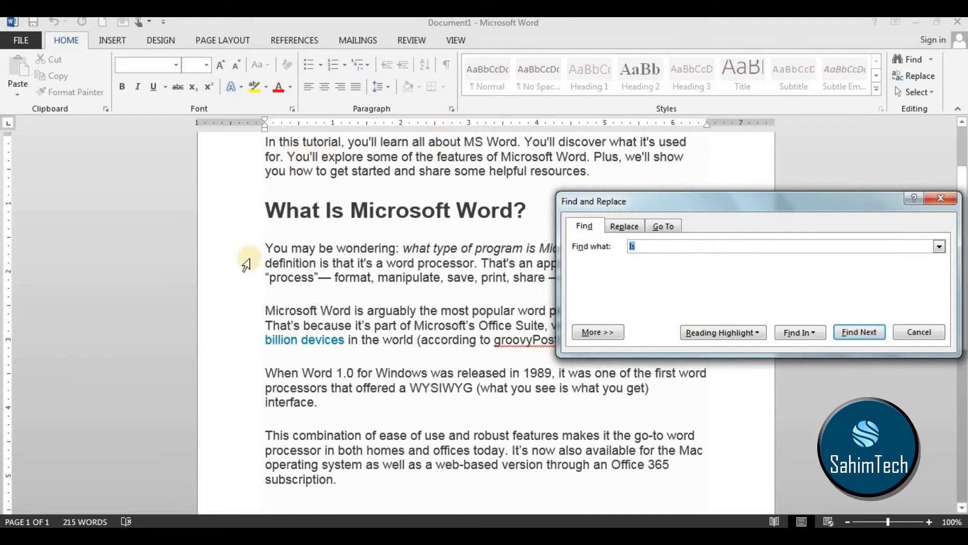
- Copy the word "to" from the first paragraph and paste it as the new search term, replacing "Is"
{"action": "left_click", "coordinate": [315, 172]}
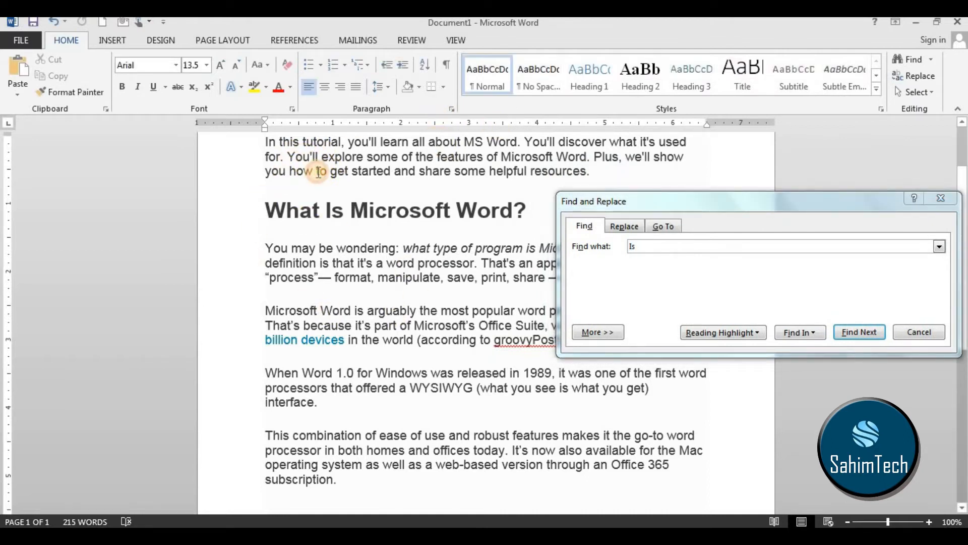
{"action": "double_click", "coordinate": [321, 172]}
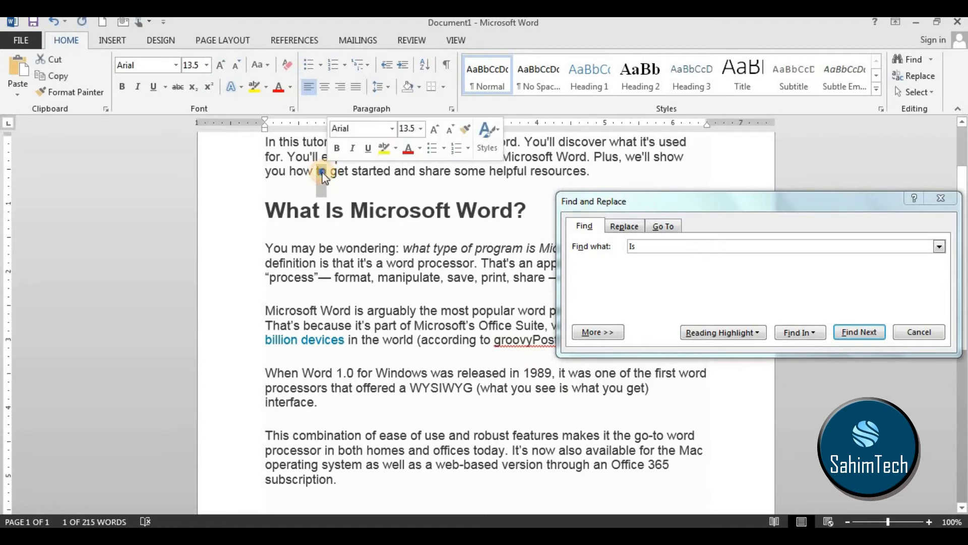
{"action": "right_click", "coordinate": [323, 173]}
{"action": "left_click", "coordinate": [368, 200]}
{"action": "left_click", "coordinate": [639, 246]}
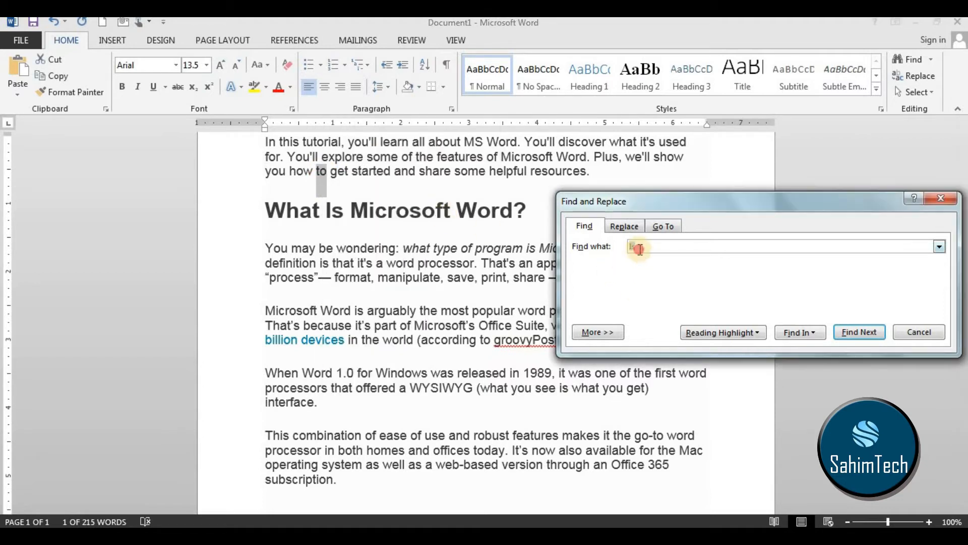
{"action": "right_click", "coordinate": [640, 247]}
{"action": "left_click", "coordinate": [492, 211]}
{"action": "left_click", "coordinate": [612, 244]}
{"action": "right_click", "coordinate": [689, 246]}
{"action": "left_click", "coordinate": [701, 292]}
- Highlight all occurrences of "to" with Reading Highlight and look through them down to the document's last paragraph
{"action": "left_click", "coordinate": [735, 337]}
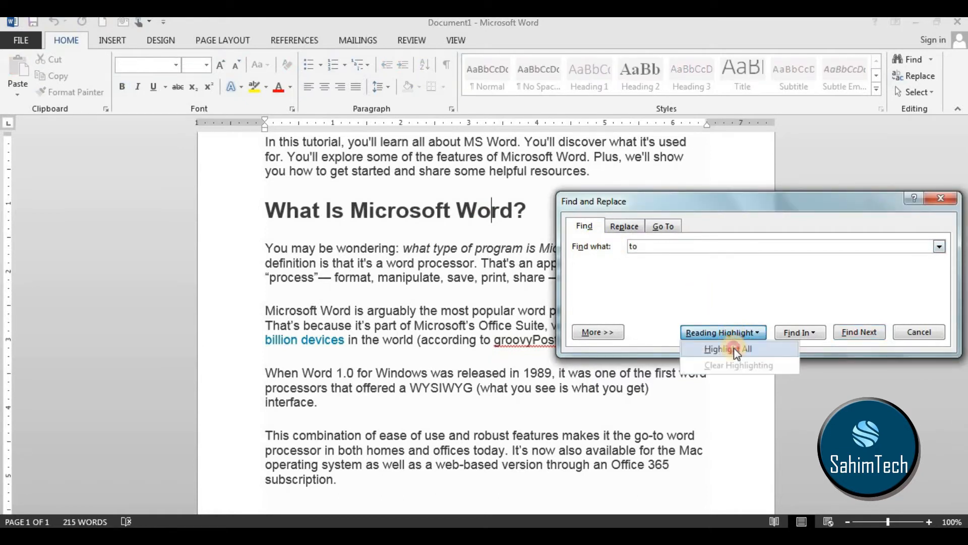
{"action": "left_click", "coordinate": [735, 348]}
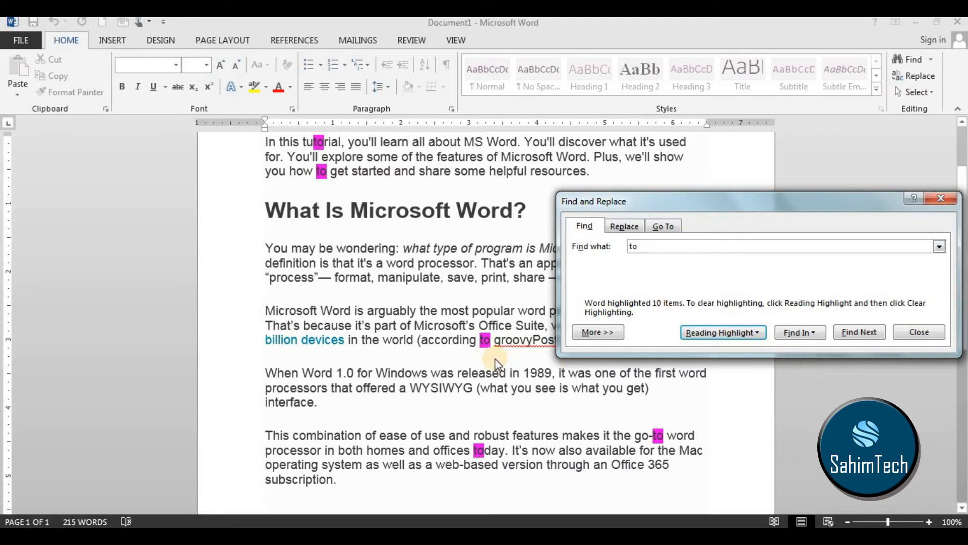
{"action": "left_click", "coordinate": [487, 218]}
{"action": "scroll", "coordinate": [488, 218], "scroll_direction": "up", "scroll_amount": 2}
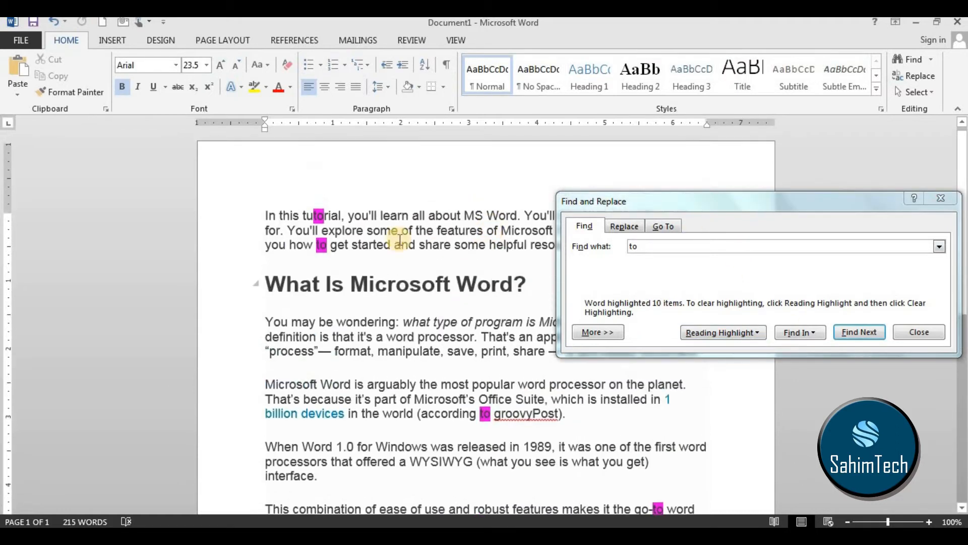
{"action": "scroll", "coordinate": [499, 199], "scroll_direction": "down", "scroll_amount": 8}
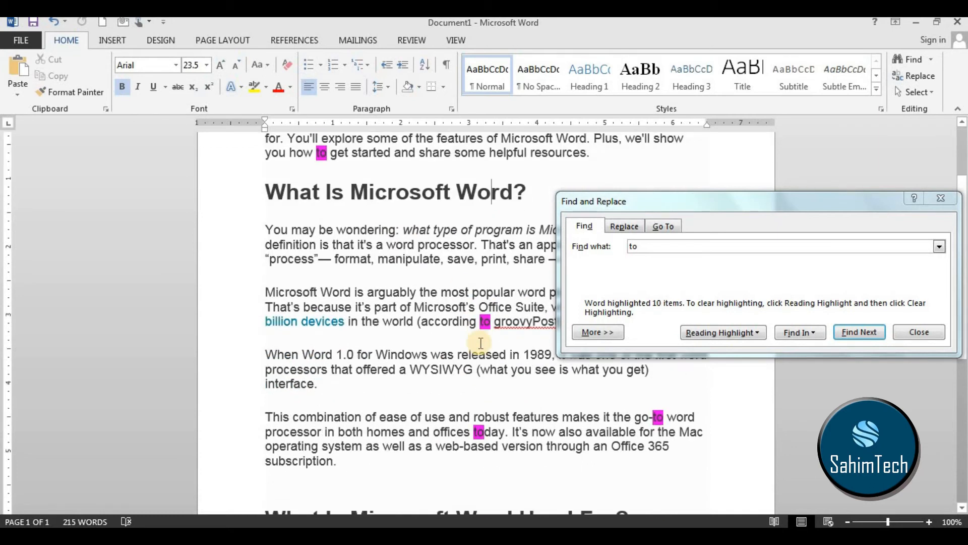
{"action": "scroll", "coordinate": [462, 400], "scroll_direction": "down", "scroll_amount": 3}
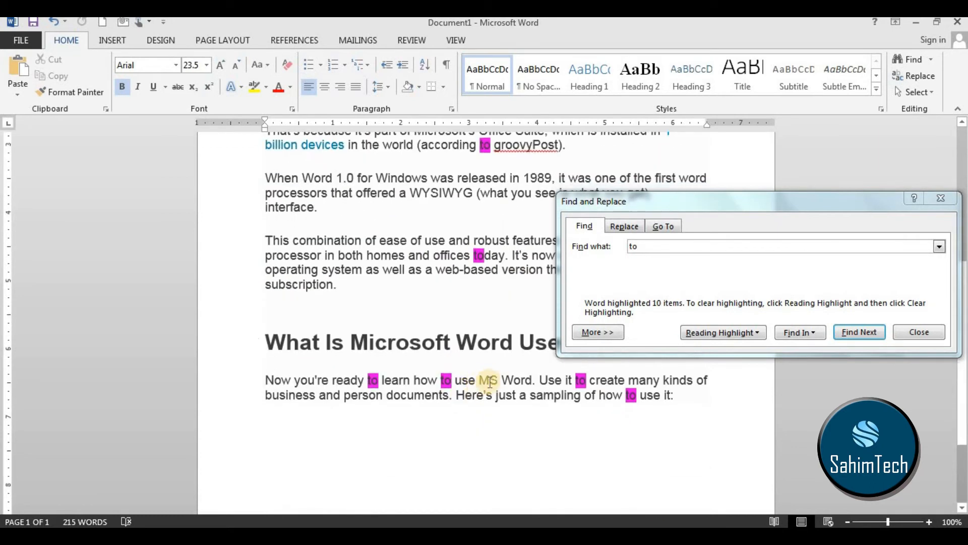
- Find successive matches of "to" from the "You may be wondering" paragraph to "go-to", and close the dialog
{"action": "left_click", "coordinate": [864, 341]}
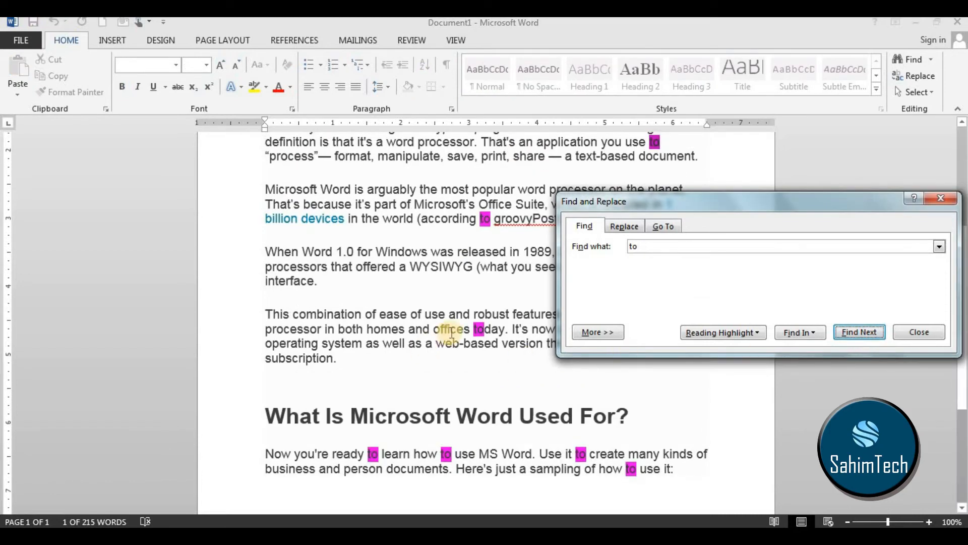
{"action": "left_click", "coordinate": [850, 337]}
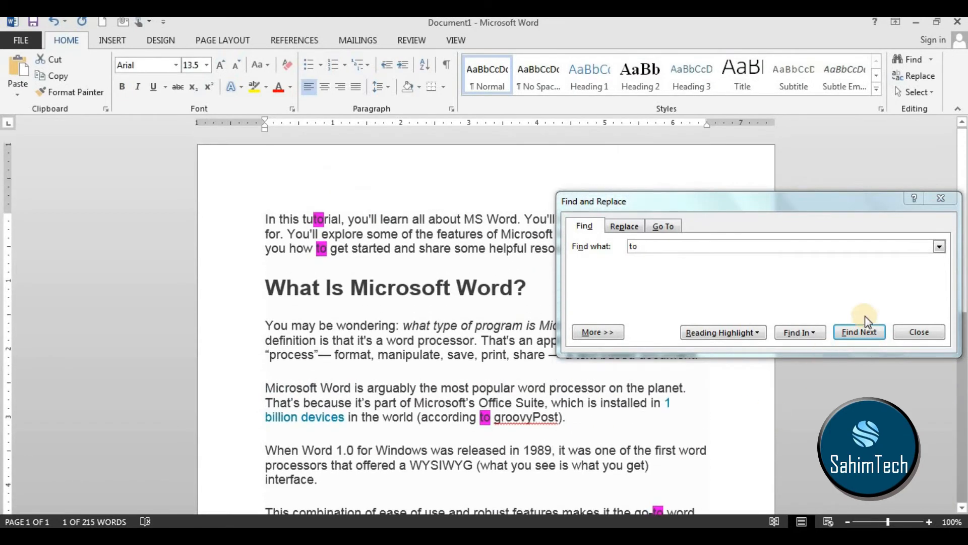
{"action": "left_click", "coordinate": [847, 332]}
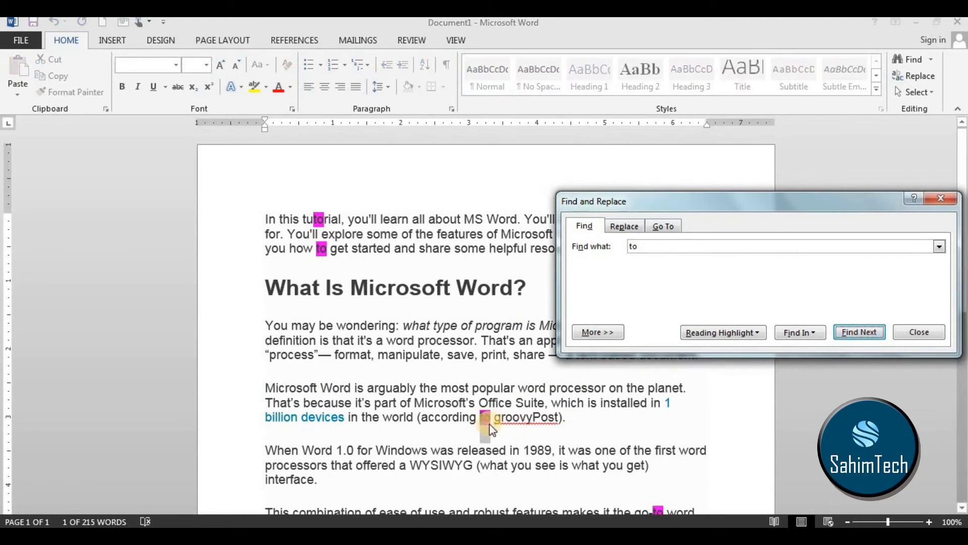
{"action": "left_click", "coordinate": [866, 341]}
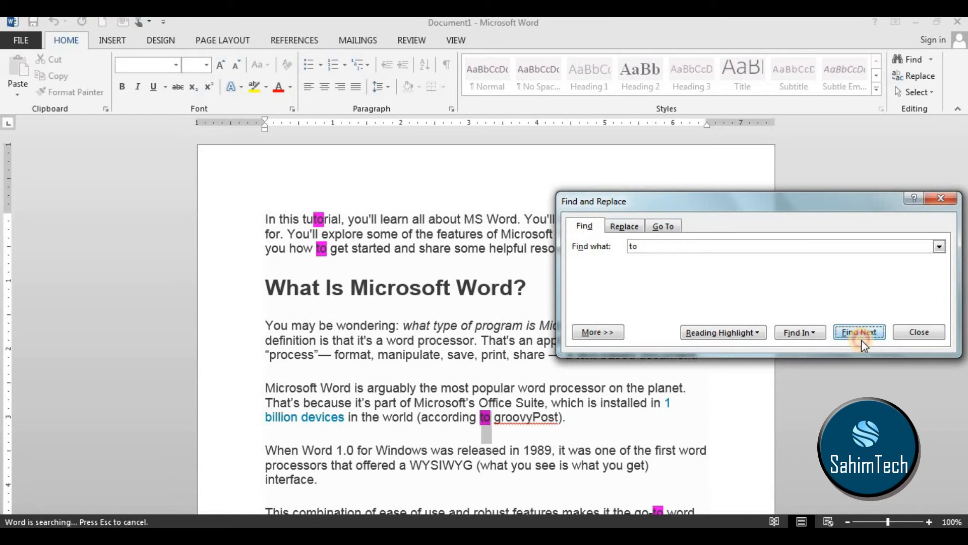
{"action": "left_click", "coordinate": [862, 340]}
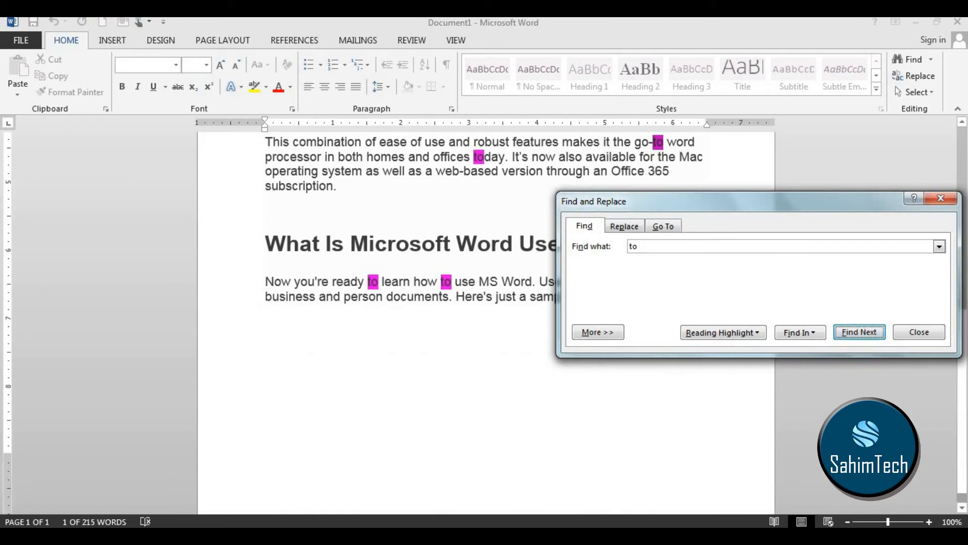
{"action": "left_click", "coordinate": [437, 390]}
{"action": "scroll", "coordinate": [437, 390], "scroll_direction": "up", "scroll_amount": 5}
{"action": "scroll", "coordinate": [959, 380], "scroll_direction": "up", "scroll_amount": 1}
{"action": "left_click", "coordinate": [920, 332]}
{"action": "left_click", "coordinate": [597, 249]}
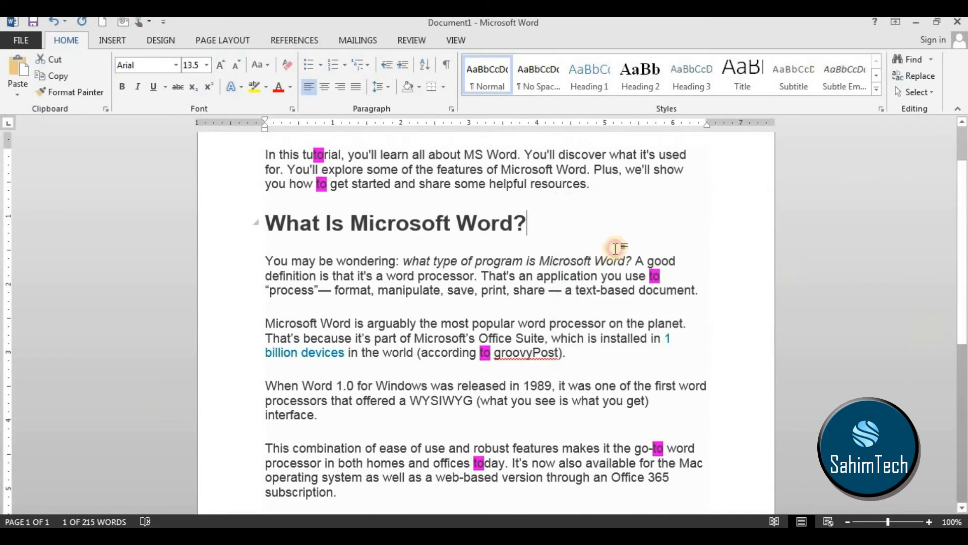
- Select the entire document text and clear all of its formatting
{"action": "left_click", "coordinate": [668, 276]}
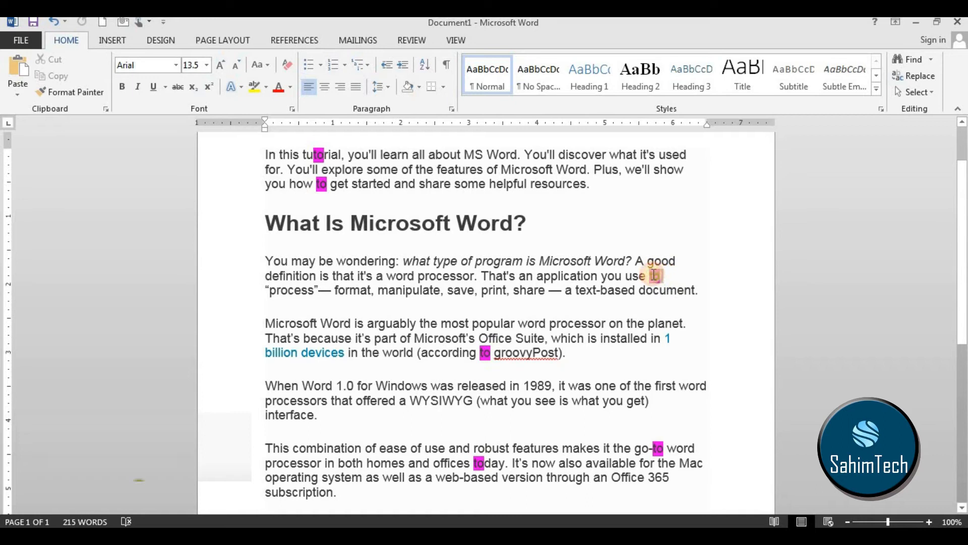
{"action": "double_click", "coordinate": [654, 276]}
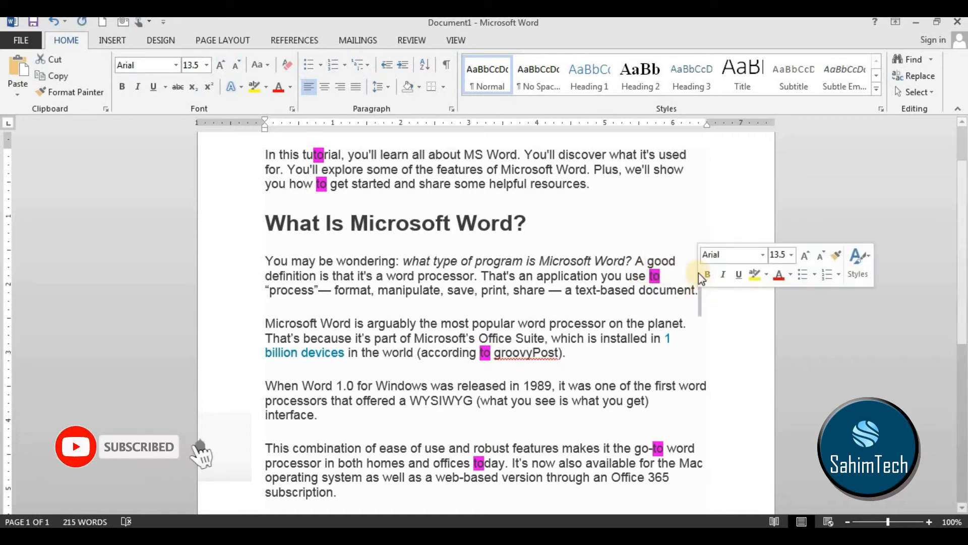
{"action": "key", "text": "ctrl+a"}
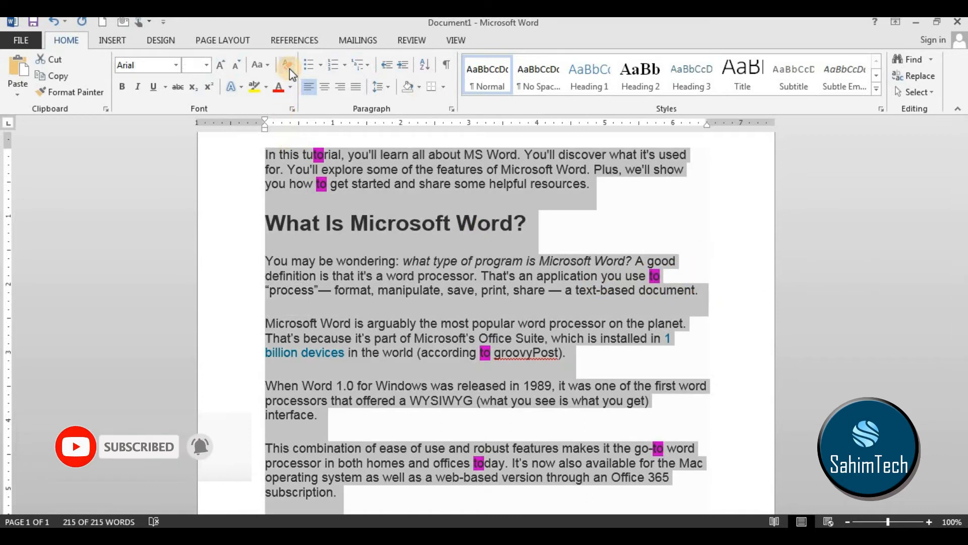
{"action": "left_click", "coordinate": [289, 69]}
{"action": "left_click", "coordinate": [587, 321]}
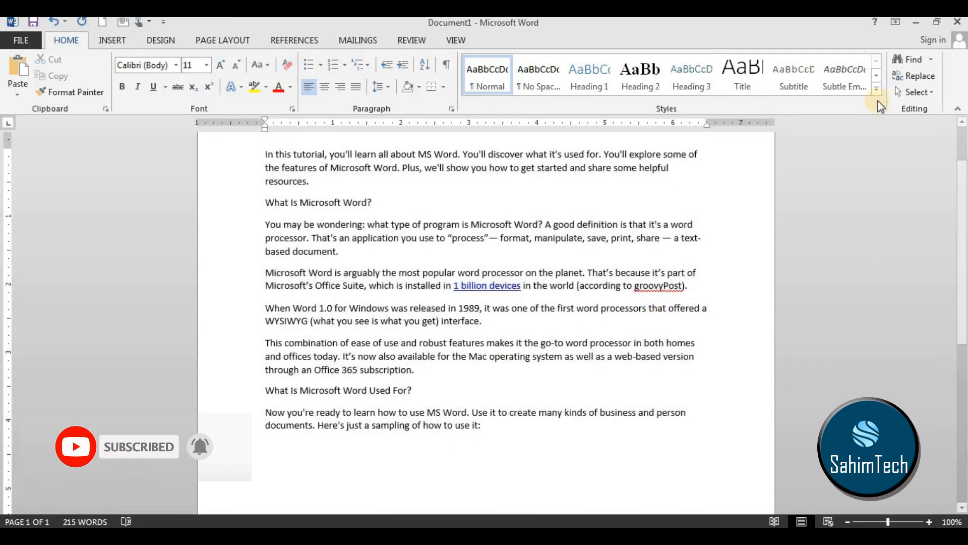
- Open the Replace dialog, compare its Find and Replace options, and close it without replacing anything
{"action": "left_click", "coordinate": [930, 80]}
{"action": "left_click_drag", "start_coordinate": [683, 260], "coordinate": [449, 197]}
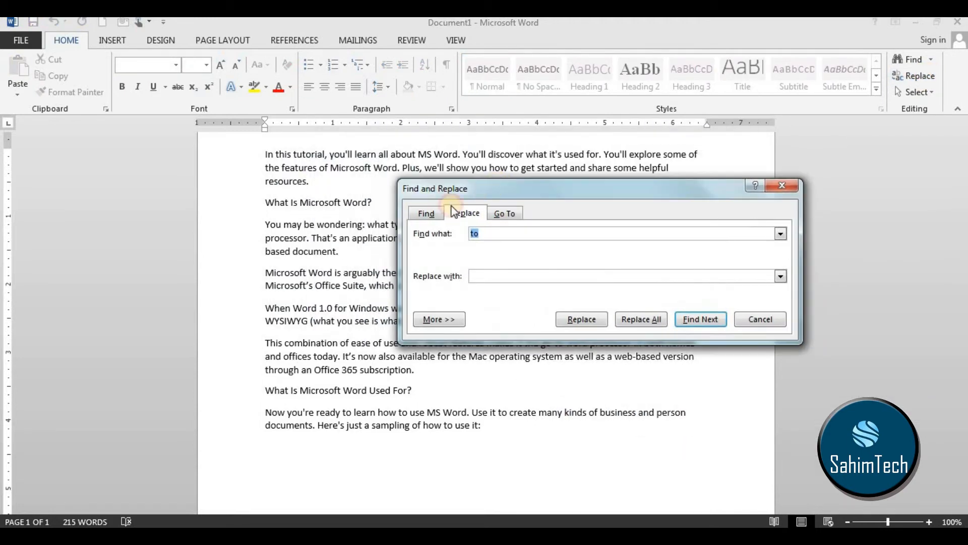
{"action": "left_click", "coordinate": [428, 213]}
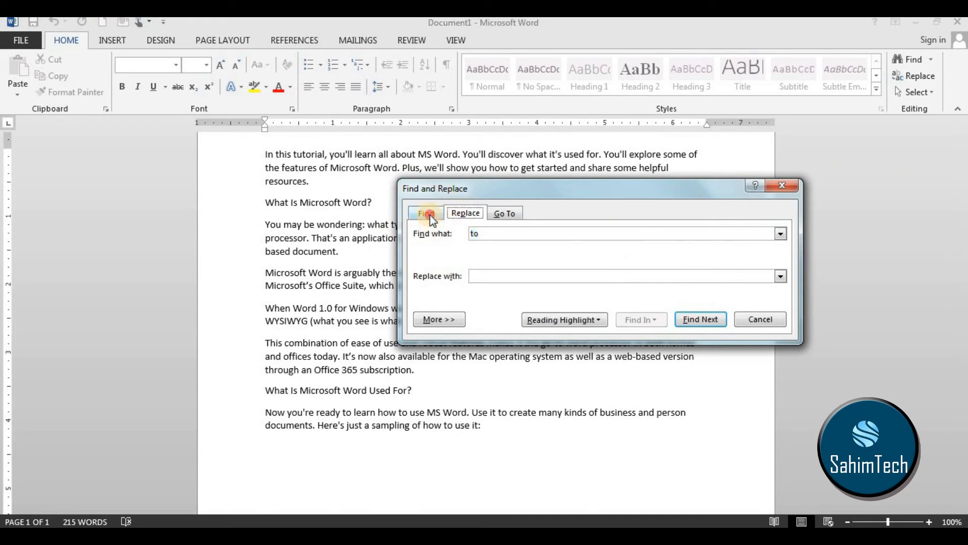
{"action": "left_click", "coordinate": [466, 213]}
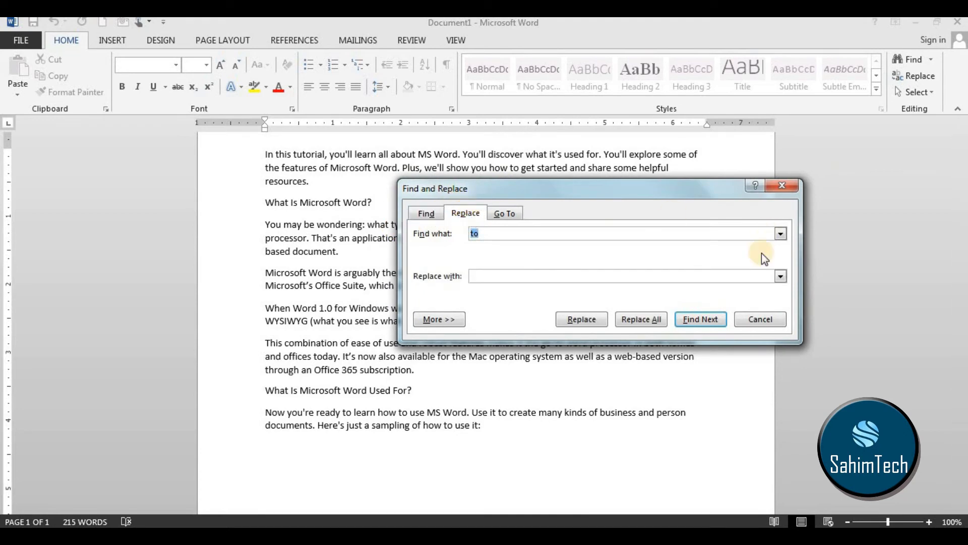
{"action": "left_click", "coordinate": [759, 318]}
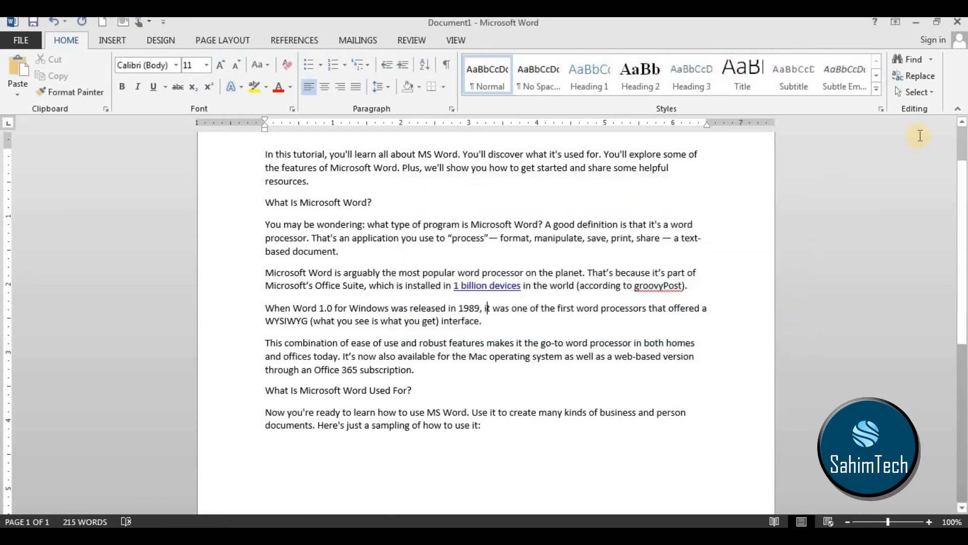
- Reopen the Replace dialog beside the text and apply the Heading 1 style to the whole document
{"action": "left_click", "coordinate": [914, 76]}
{"action": "left_click_drag", "start_coordinate": [502, 144], "coordinate": [803, 225]}
{"action": "left_click", "coordinate": [563, 182]}
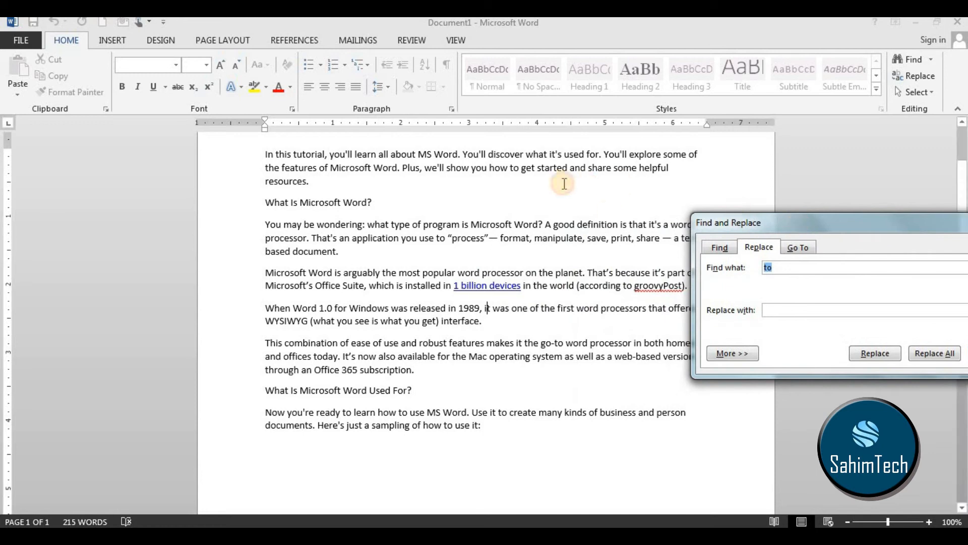
{"action": "scroll", "coordinate": [554, 241], "scroll_direction": "up", "scroll_amount": 2}
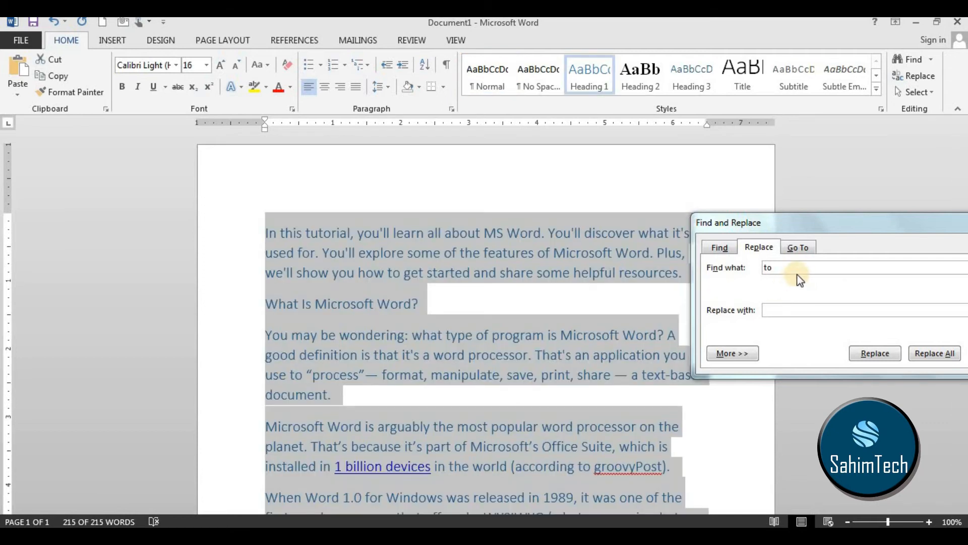
- Keep "to" as the search term, deselect the document text, and set the replacement text to "is"
{"action": "left_click", "coordinate": [806, 269]}
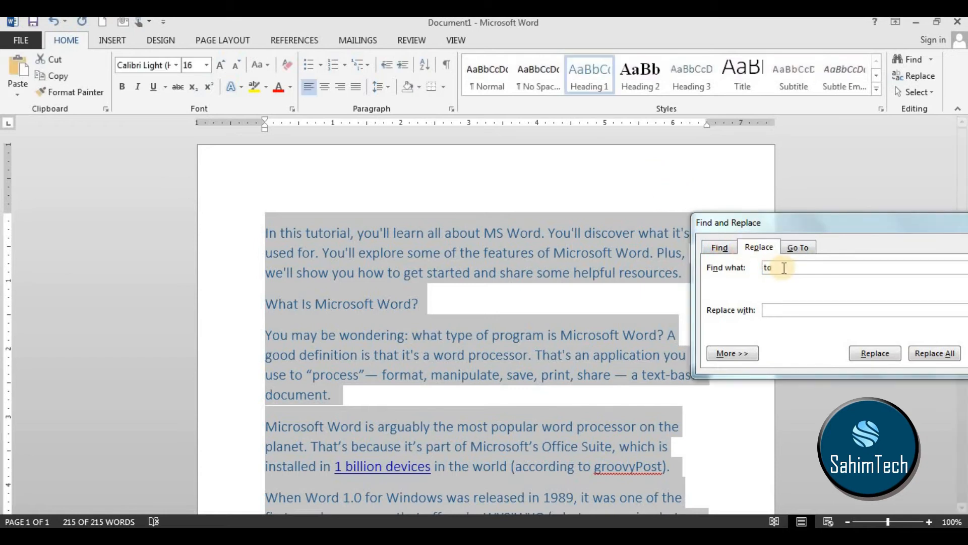
{"action": "left_click", "coordinate": [773, 268]}
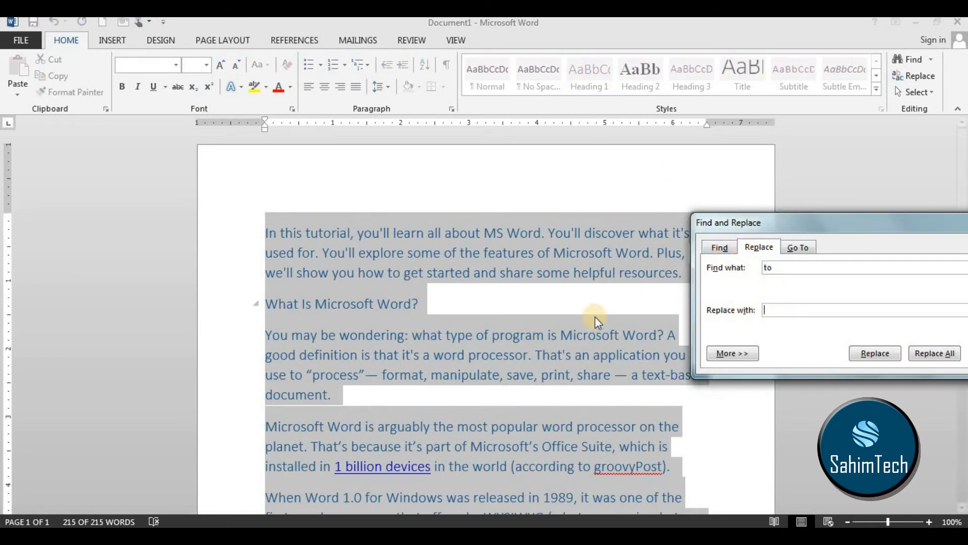
{"action": "left_click", "coordinate": [579, 306]}
{"action": "left_click", "coordinate": [540, 355]}
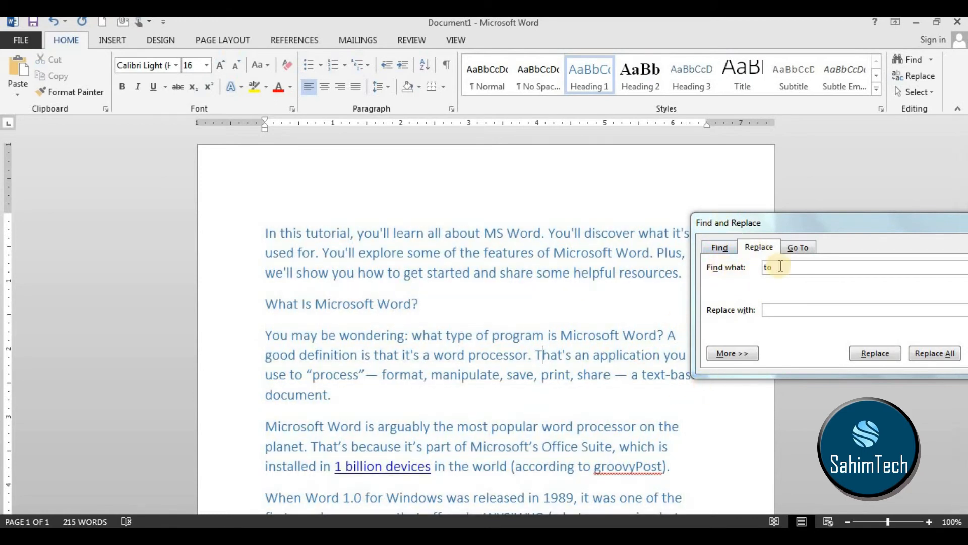
{"action": "left_click", "coordinate": [762, 269]}
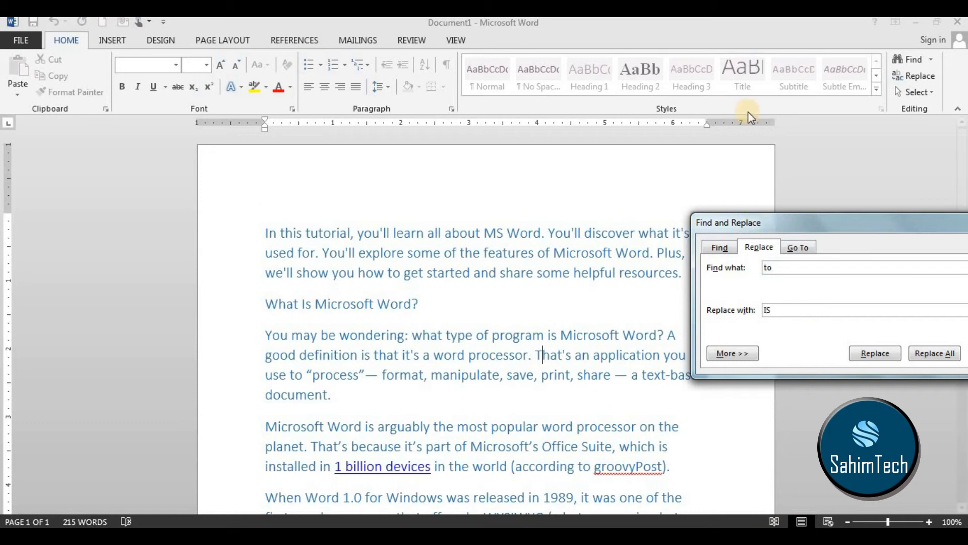
{"action": "key", "text": "BackSpace"}
{"action": "key", "text": "BackSpace"}
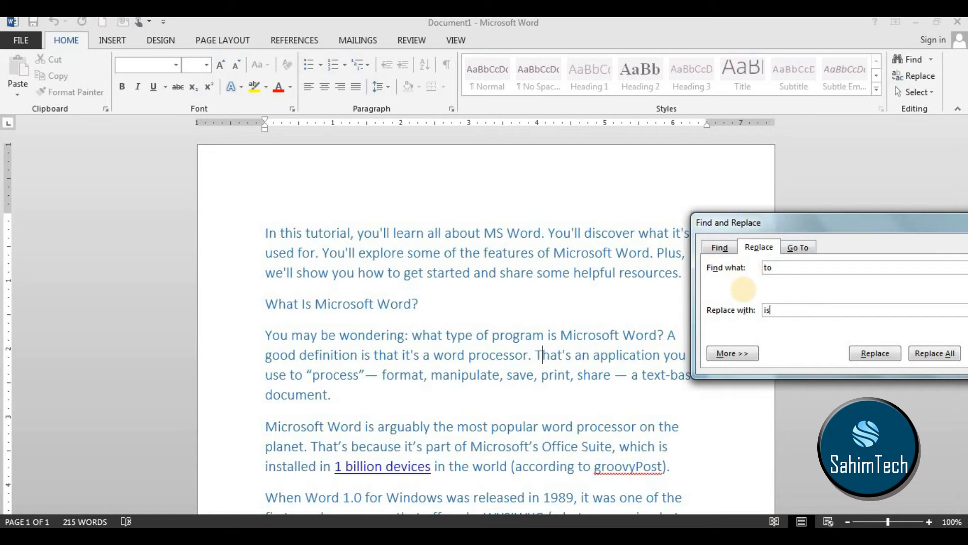
- Move the dialog to uncover the text, find the next "to", and replace all occurrences with "is"
{"action": "left_click_drag", "start_coordinate": [789, 229], "coordinate": [684, 139]}
{"action": "left_click", "coordinate": [890, 266]}
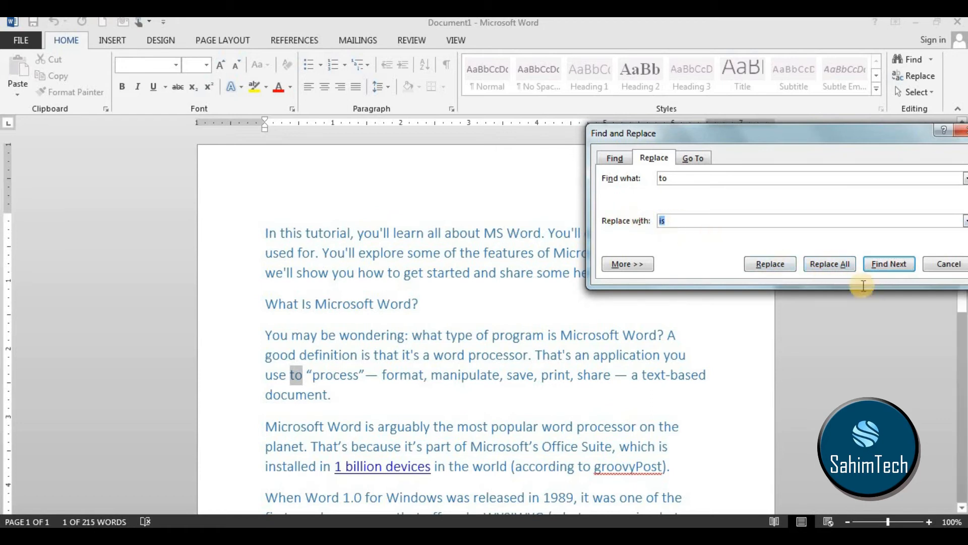
{"action": "left_click", "coordinate": [823, 258]}
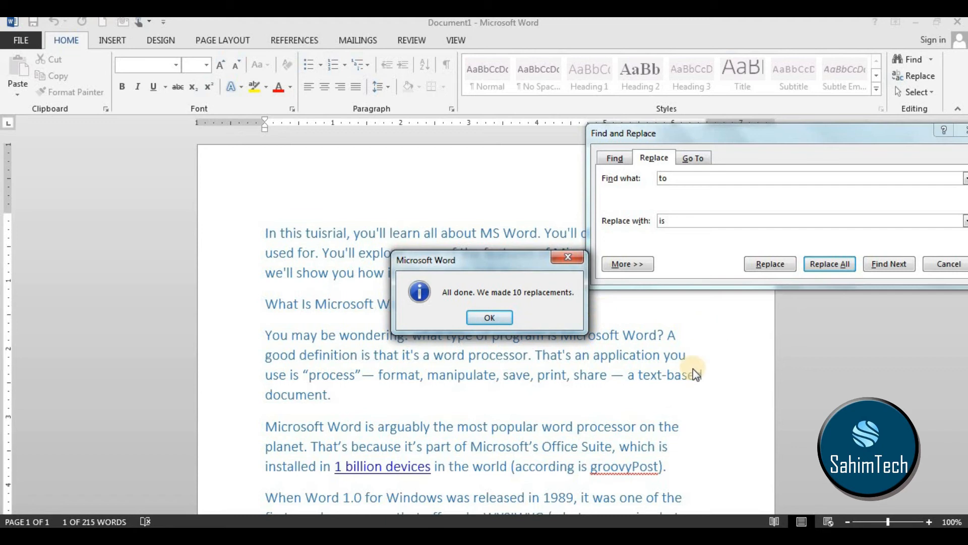
{"action": "left_click", "coordinate": [489, 318]}
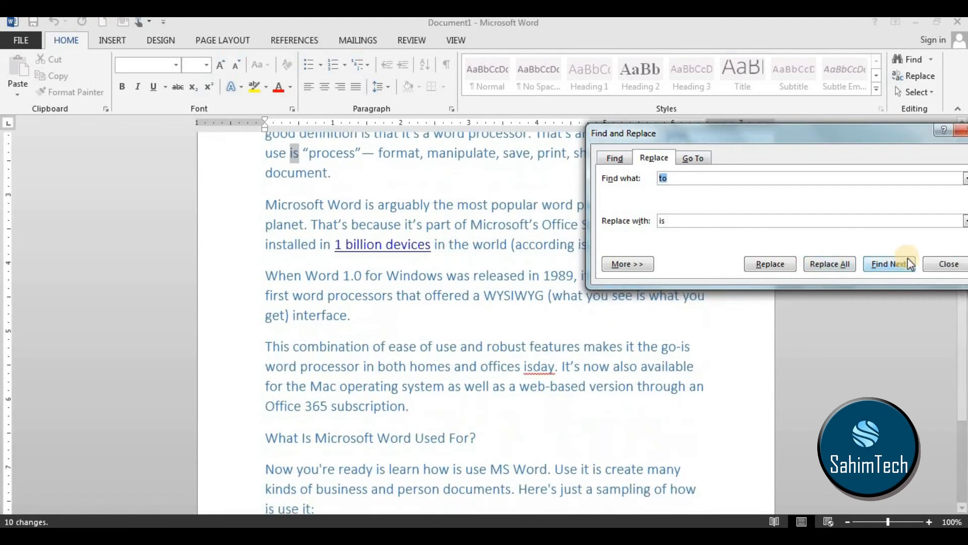
- Close the Find and Replace dialog and review the replaced words in the document's opening paragraphs
{"action": "left_click", "coordinate": [942, 264]}
{"action": "scroll", "coordinate": [561, 319], "scroll_direction": "up", "scroll_amount": 4}
{"action": "left_click", "coordinate": [560, 335]}
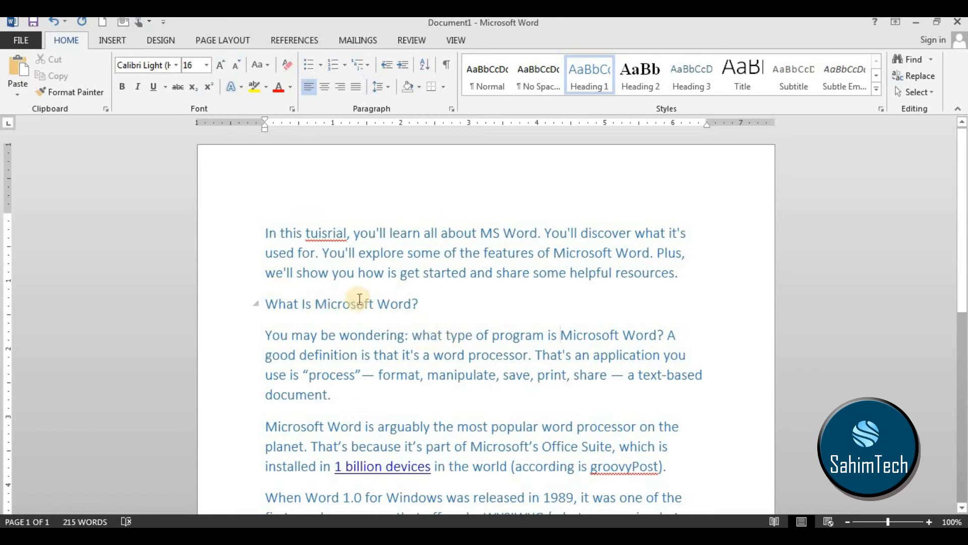
{"action": "left_click_drag", "start_coordinate": [484, 356], "coordinate": [560, 375]}
{"action": "left_click", "coordinate": [413, 356]}
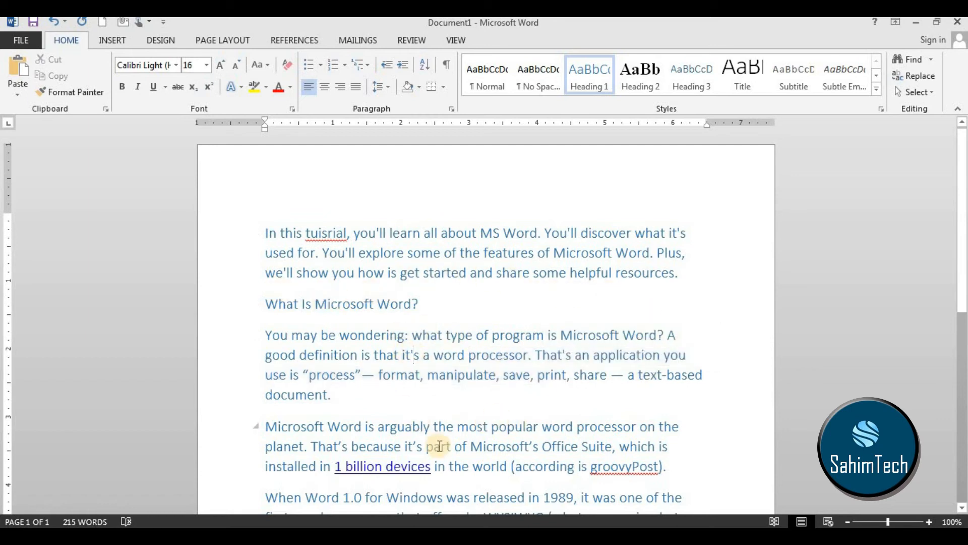
- Check the replaced words in the closing paragraphs, including the one after "offices", and clear the text selection
{"action": "scroll", "coordinate": [523, 403], "scroll_direction": "down", "scroll_amount": 5}
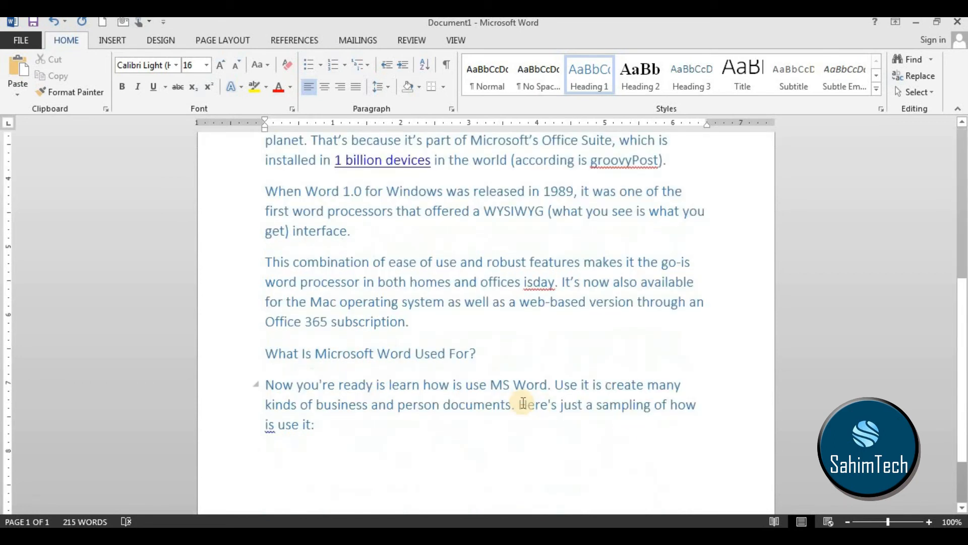
{"action": "left_click_drag", "start_coordinate": [517, 403], "coordinate": [587, 409]}
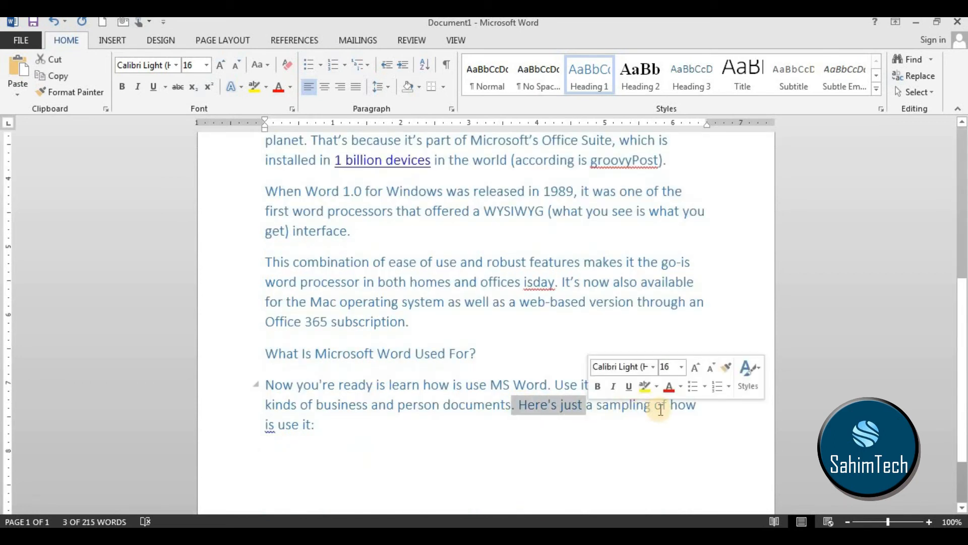
{"action": "left_click", "coordinate": [354, 428]}
{"action": "double_click", "coordinate": [262, 425]}
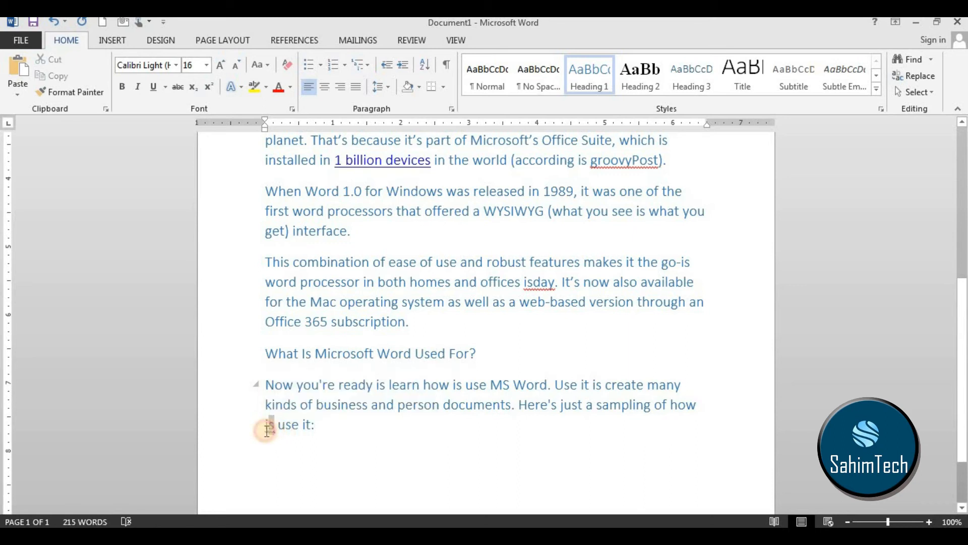
{"action": "left_click", "coordinate": [527, 443]}
{"action": "scroll", "coordinate": [541, 313], "scroll_direction": "up", "scroll_amount": 1}
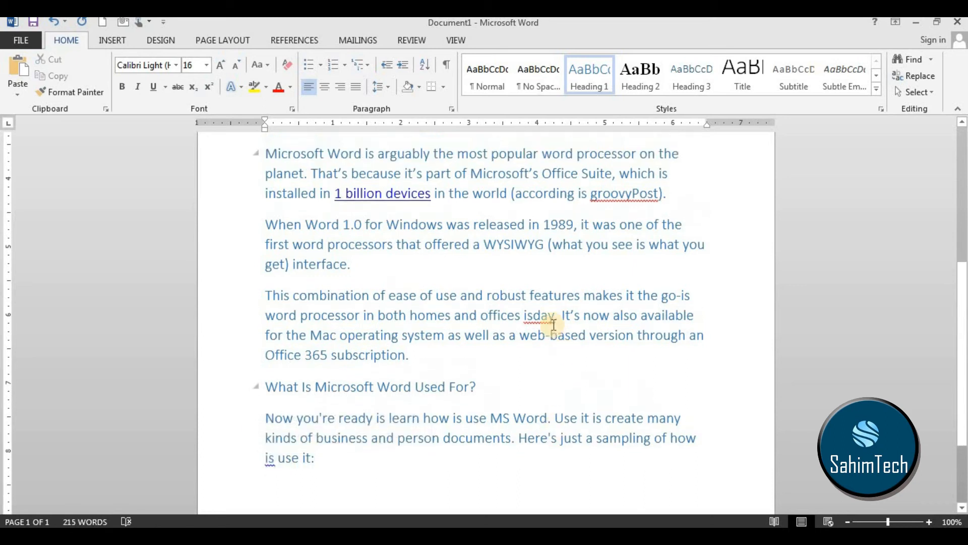
{"action": "mouse_move", "coordinate": [525, 325]}
{"action": "left_mouse_down"}
{"action": "mouse_move", "coordinate": [567, 327]}
{"action": "mouse_move", "coordinate": [540, 321]}
{"action": "left_mouse_up"}
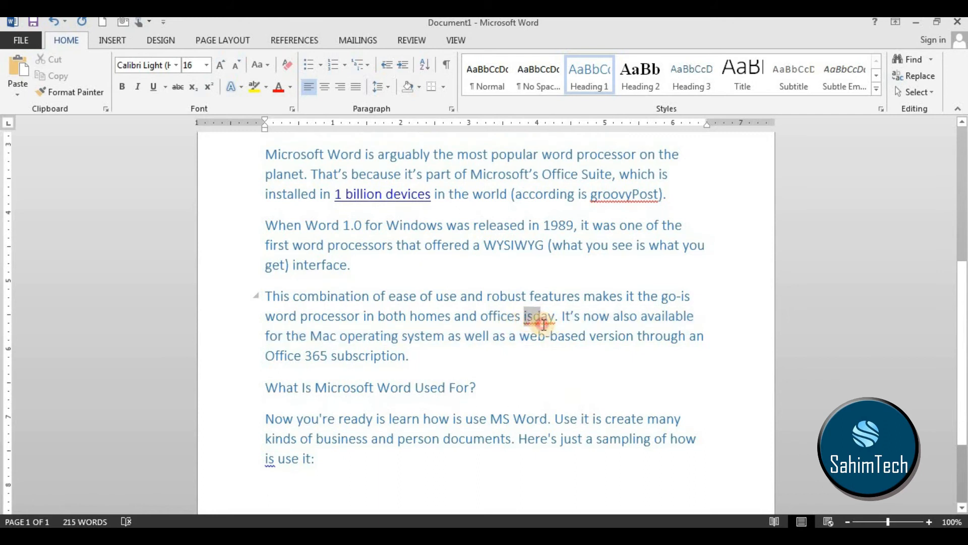
{"action": "scroll", "coordinate": [543, 317], "scroll_direction": "up", "scroll_amount": 2}
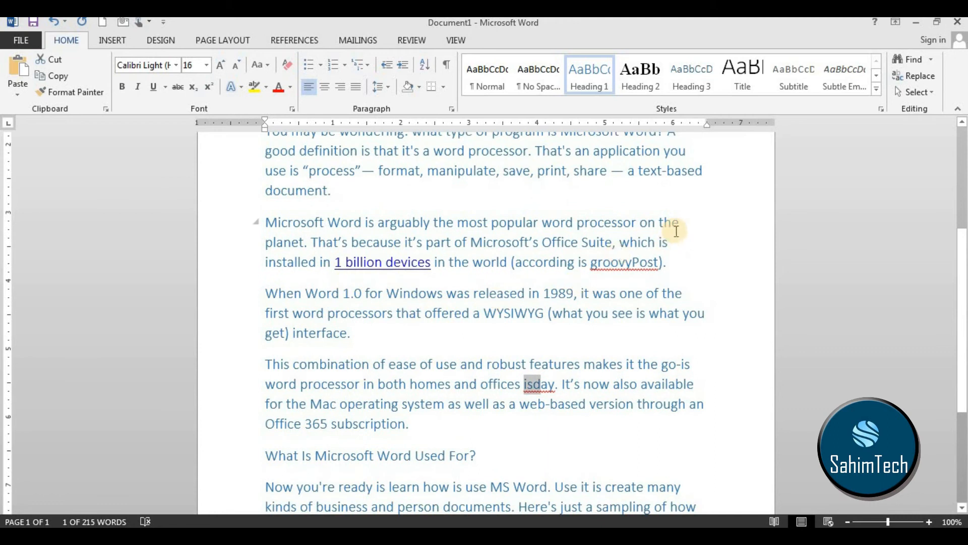
{"action": "left_click_drag", "start_coordinate": [676, 231], "coordinate": [672, 239]}
{"action": "left_click", "coordinate": [876, 139]}
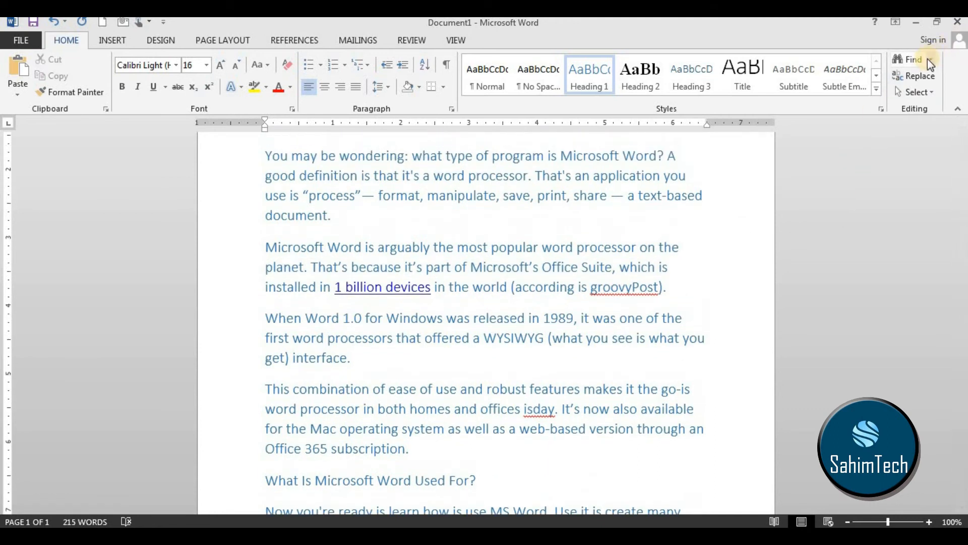
- Open the Replace dialog and set it to find "is" and replace it with "to"
{"action": "left_click", "coordinate": [928, 59]}
{"action": "left_click", "coordinate": [773, 208]}
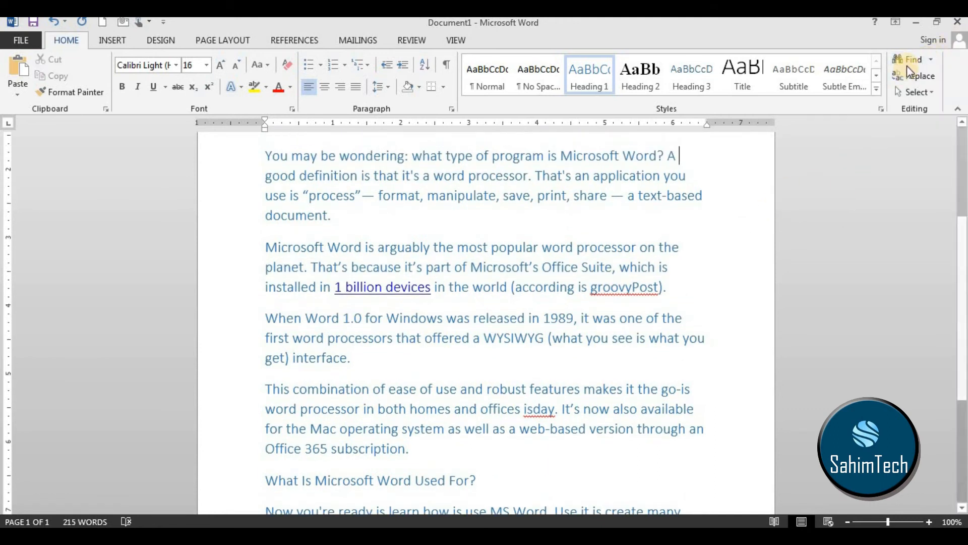
{"action": "left_click", "coordinate": [911, 76]}
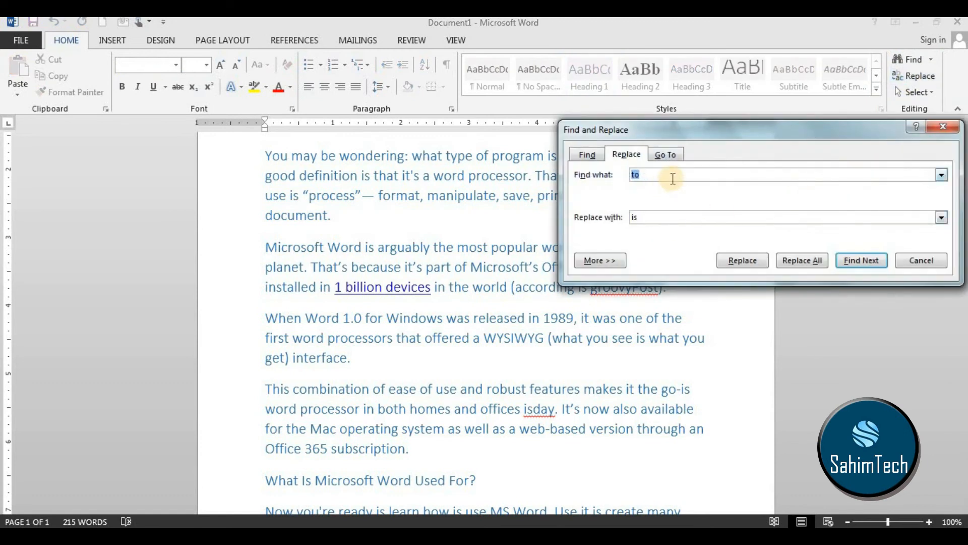
{"action": "type", "text": "is"}
{"action": "key", "text": "Tab"}
{"action": "type", "text": "to"}
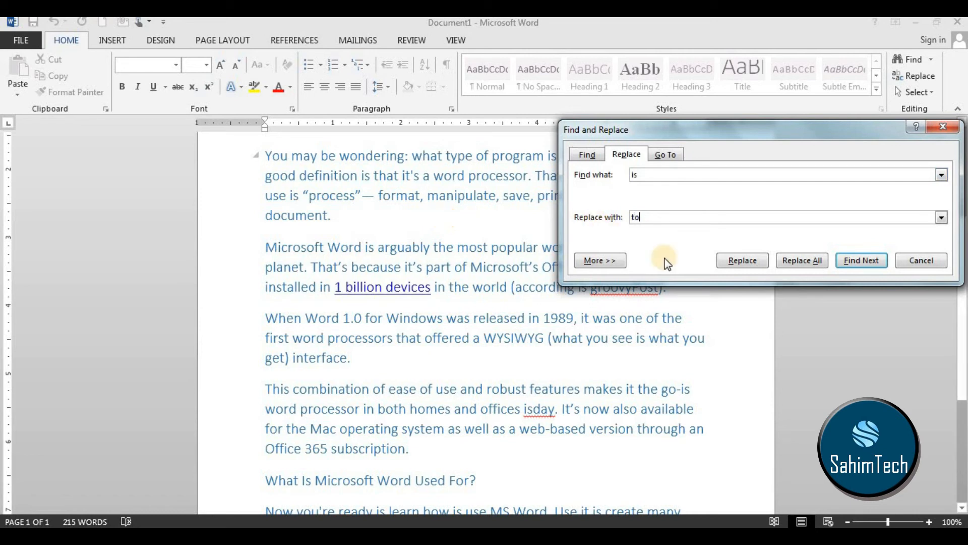
- Replace all occurrences of "is" with "to", search for a further match, and close the dialog
{"action": "left_click", "coordinate": [799, 260]}
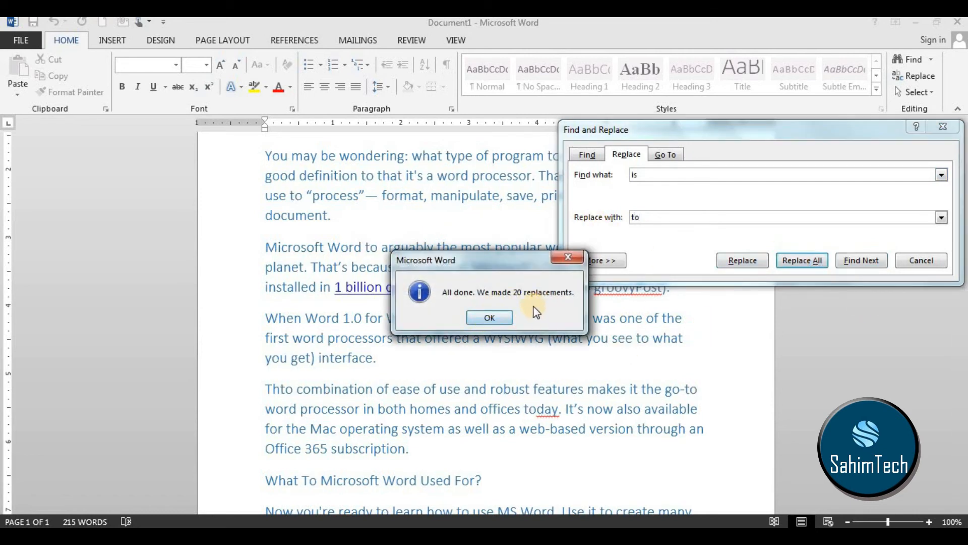
{"action": "left_click", "coordinate": [486, 318]}
{"action": "left_click", "coordinate": [857, 260]}
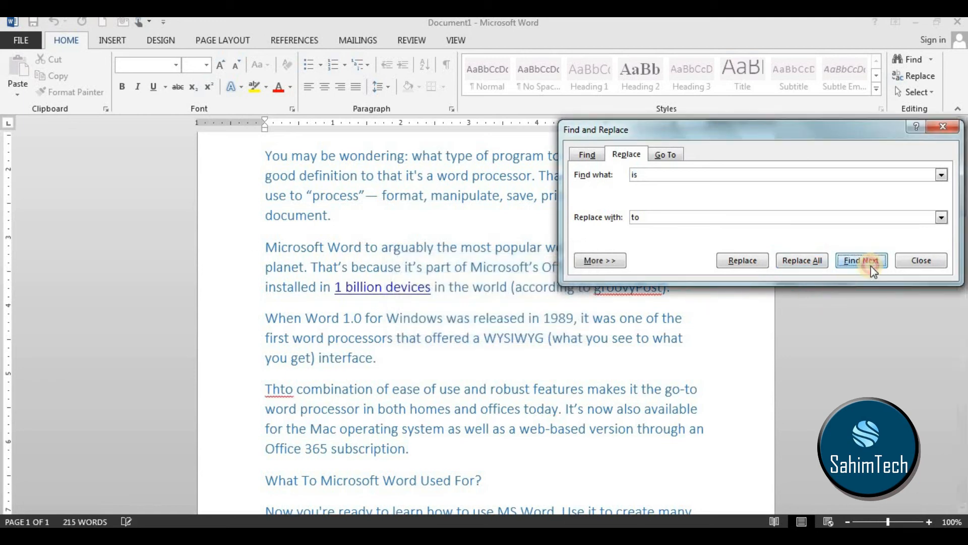
{"action": "left_click", "coordinate": [504, 317]}
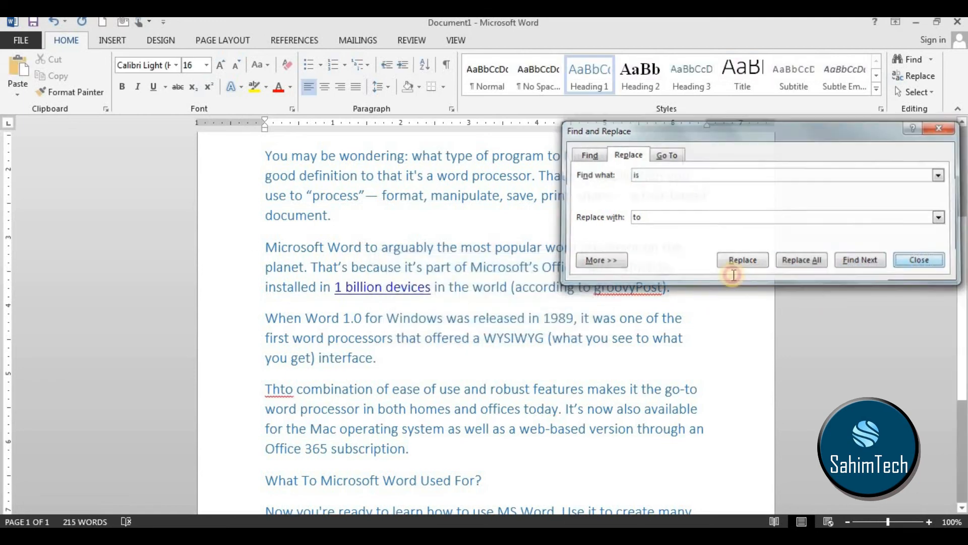
{"action": "left_click", "coordinate": [921, 260]}
- Inspect the altered words in the opening paragraph, undo the word replacements, and deselect the text
{"action": "scroll", "coordinate": [558, 252], "scroll_direction": "up", "scroll_amount": 3}
{"action": "scroll", "coordinate": [421, 237], "scroll_direction": "up", "scroll_amount": 2}
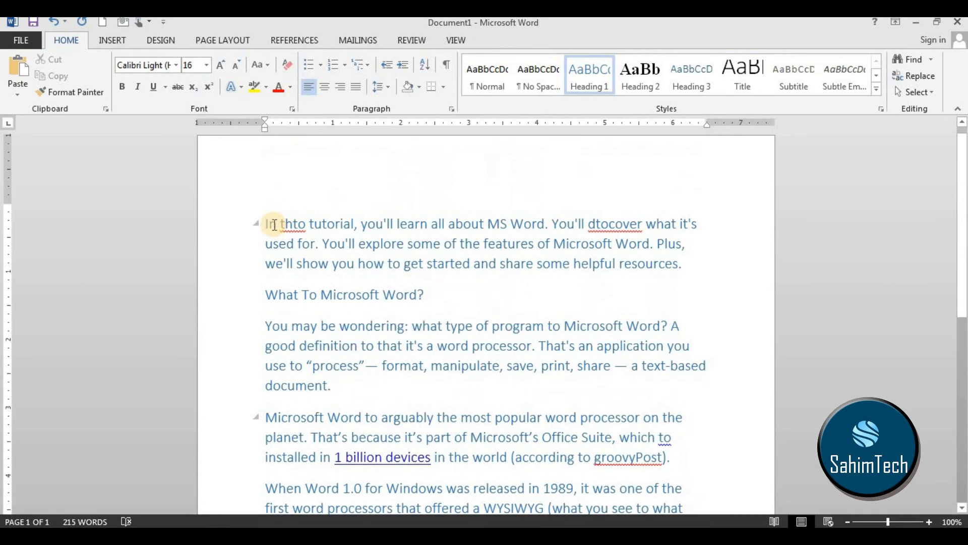
{"action": "left_click_drag", "start_coordinate": [269, 224], "coordinate": [291, 227]}
{"action": "left_click", "coordinate": [295, 224]}
{"action": "left_click", "coordinate": [285, 230]}
{"action": "double_click", "coordinate": [285, 229]}
{"action": "left_click", "coordinate": [404, 264]}
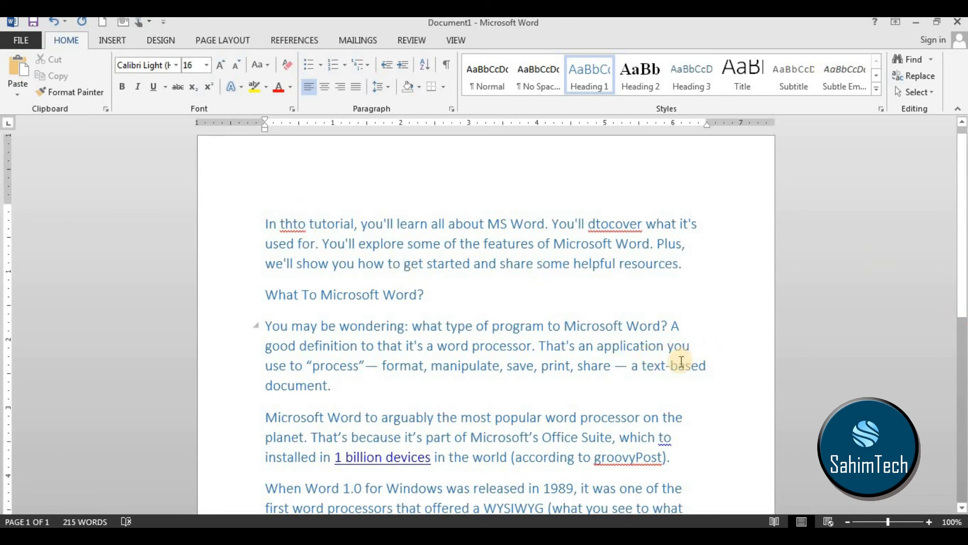
{"action": "key", "text": "ctrl+z"}
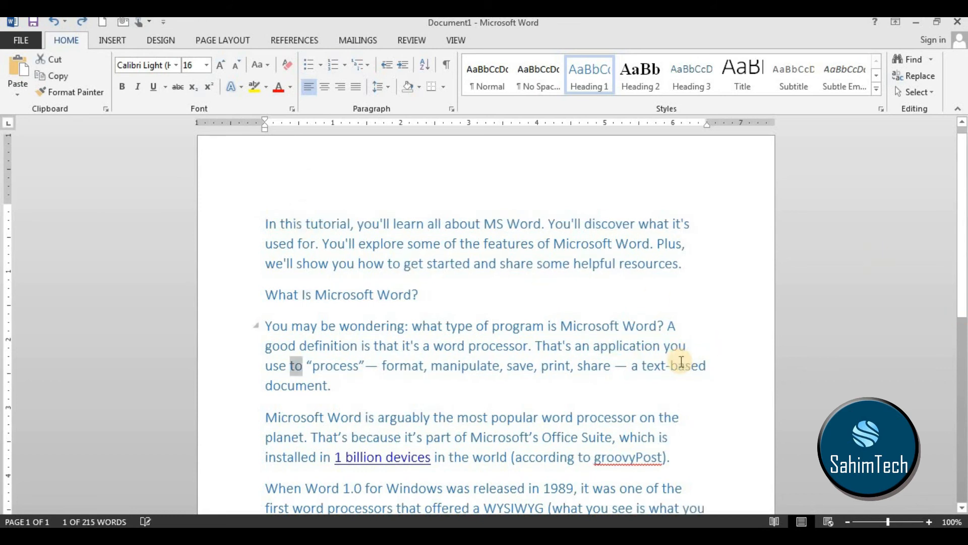
{"action": "left_click", "coordinate": [661, 450]}
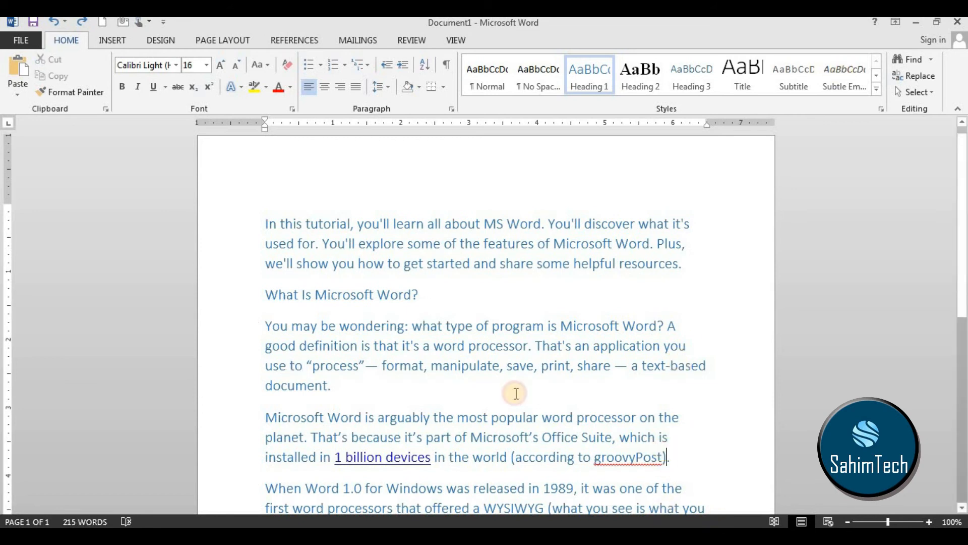
- Select the whole document with Select All, switch to Select Objects, and draw a selection box over the text
{"action": "left_click", "coordinate": [930, 91]}
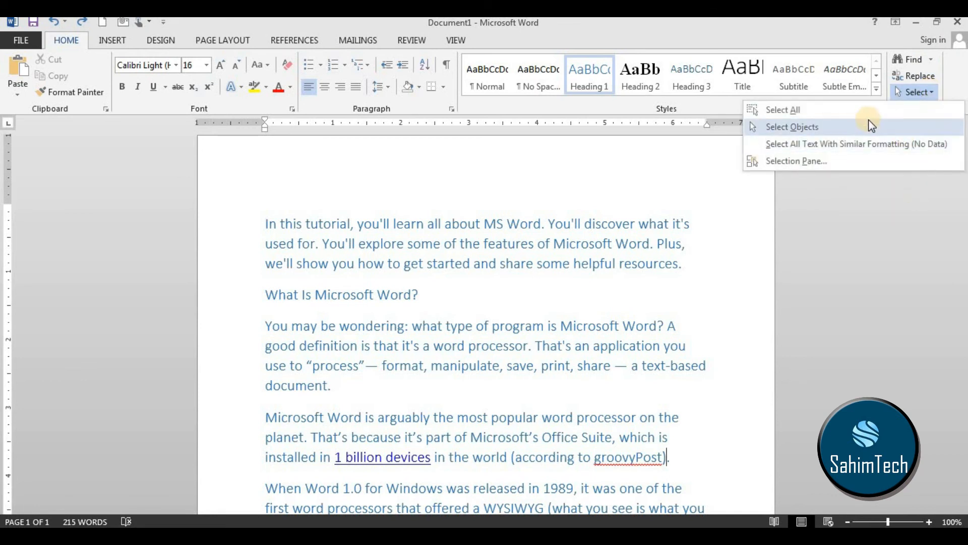
{"action": "left_click", "coordinate": [867, 116]}
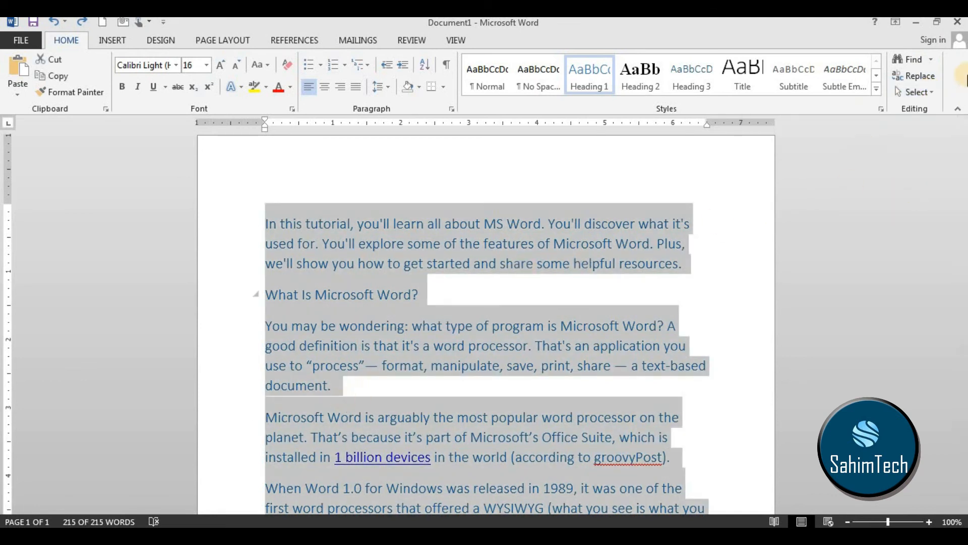
{"action": "left_click", "coordinate": [915, 93]}
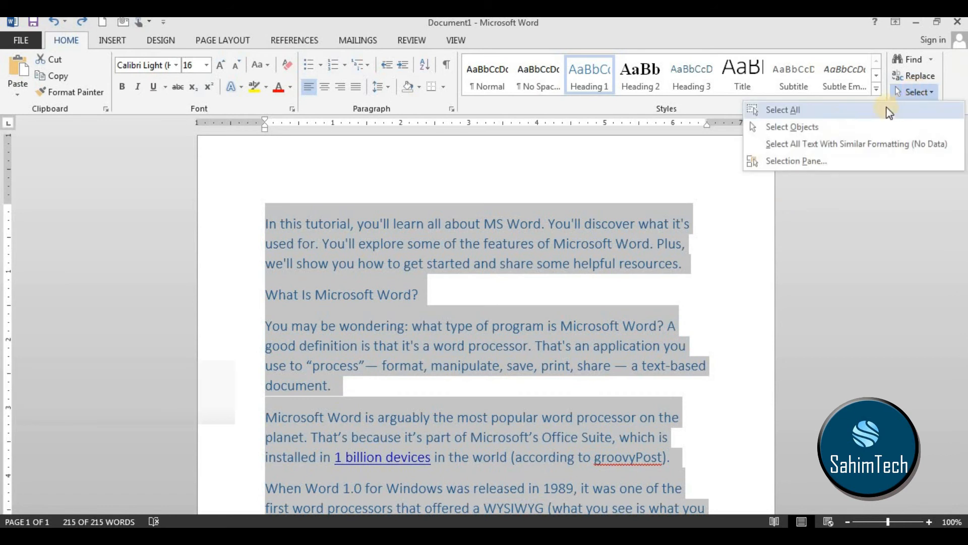
{"action": "left_click", "coordinate": [840, 126]}
{"action": "left_click_drag", "start_coordinate": [369, 188], "coordinate": [661, 340]}
{"action": "scroll", "coordinate": [714, 205], "scroll_direction": "down", "scroll_amount": 5}
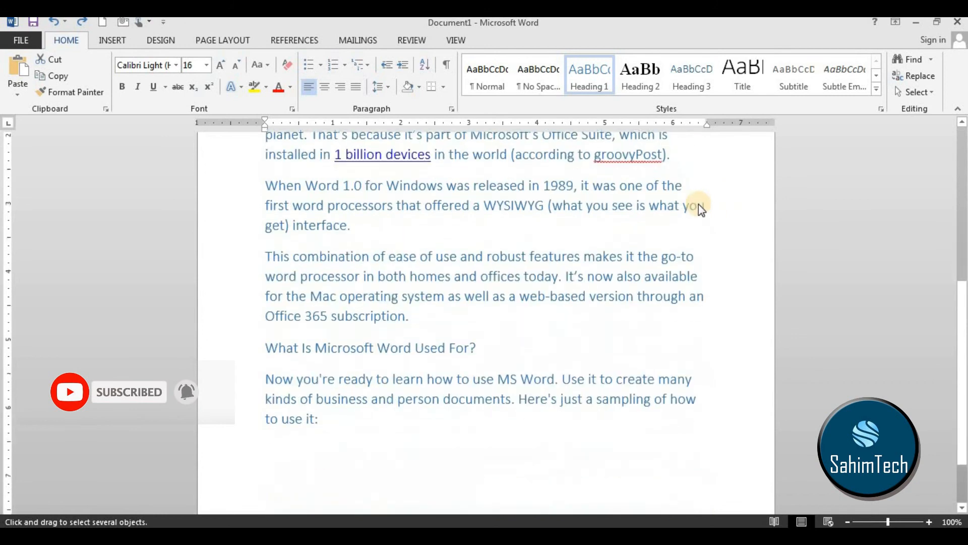
{"action": "scroll", "coordinate": [698, 204], "scroll_direction": "up", "scroll_amount": 3}
- Insert a large rectangle shape covering the three paragraphs below the "What Is Microsoft Word?" line
{"action": "left_click", "coordinate": [119, 44]}
{"action": "left_click", "coordinate": [194, 74]}
{"action": "left_click", "coordinate": [231, 125]}
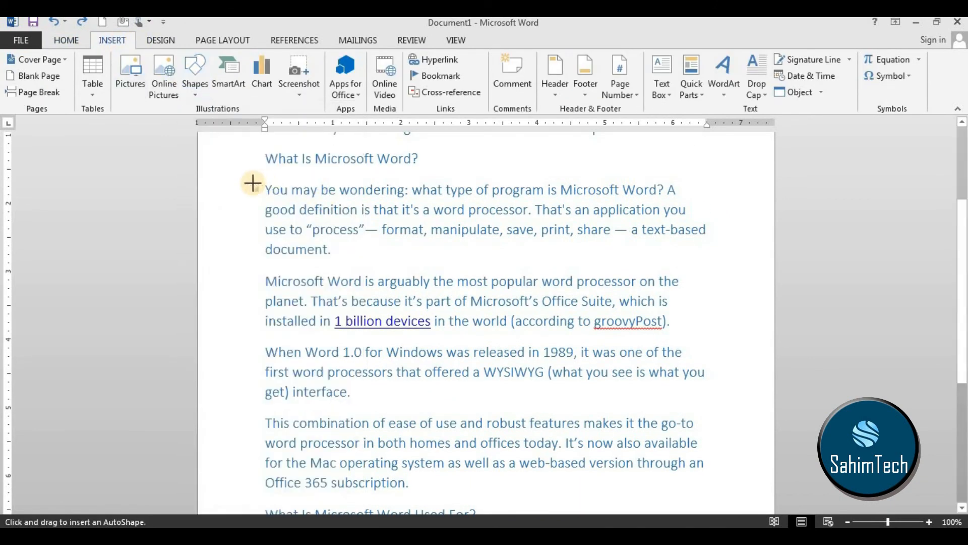
{"action": "left_click_drag", "start_coordinate": [232, 161], "coordinate": [323, 266]}
{"action": "left_click_drag", "start_coordinate": [373, 304], "coordinate": [761, 415]}
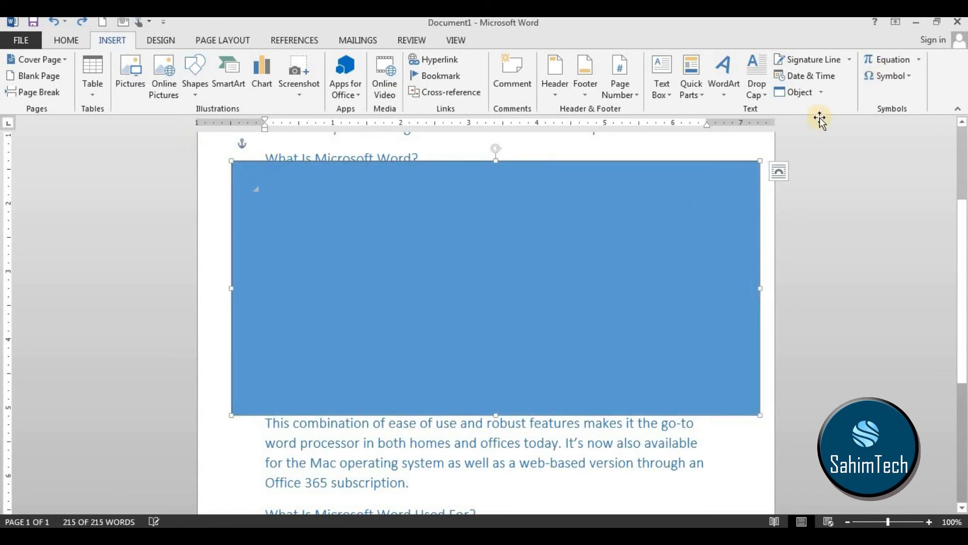
- Deselect the rectangle, pick it again with Select Objects, and move it up and toward the page's left edge
{"action": "left_click", "coordinate": [67, 40]}
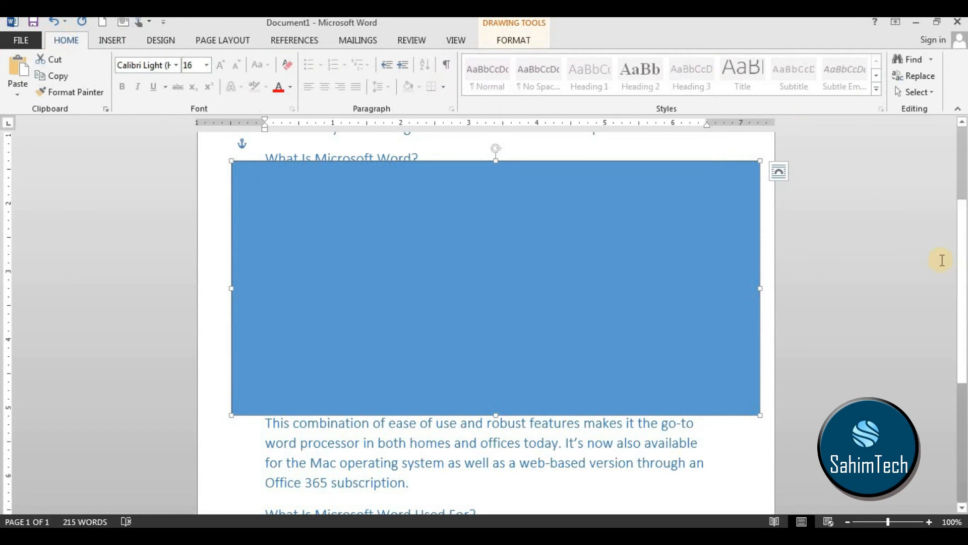
{"action": "key", "text": "Escape"}
{"action": "left_click", "coordinate": [917, 93]}
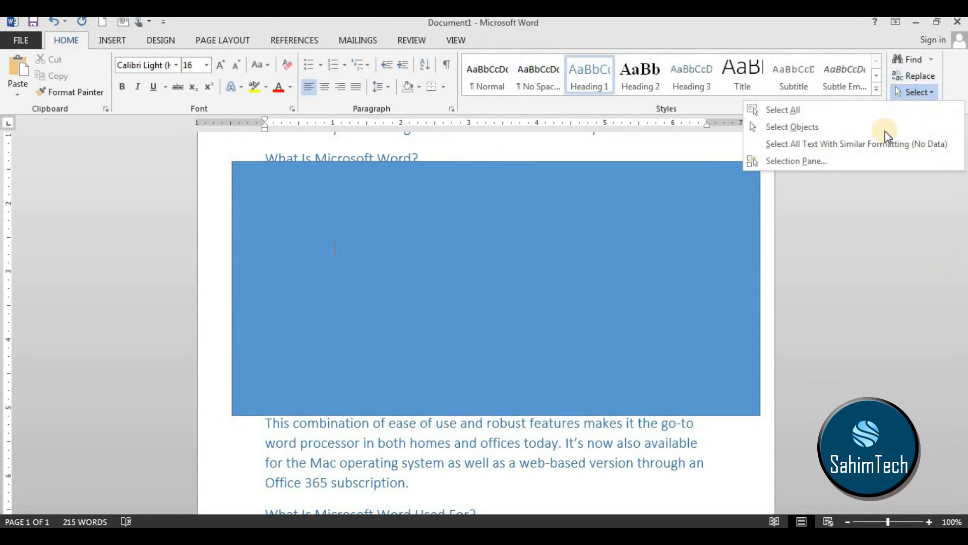
{"action": "left_click", "coordinate": [776, 124]}
{"action": "left_click_drag", "start_coordinate": [217, 159], "coordinate": [788, 394]}
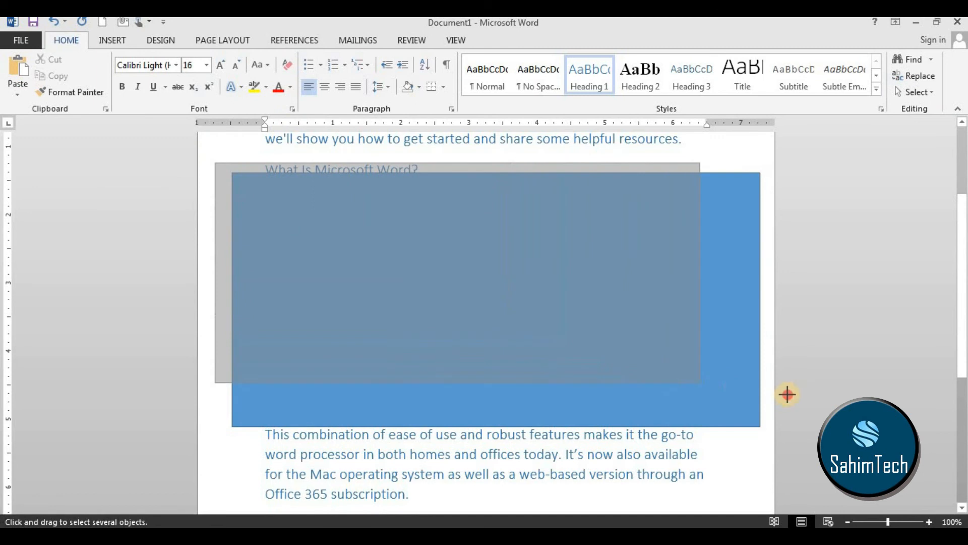
{"action": "left_click", "coordinate": [626, 308]}
{"action": "left_click_drag", "start_coordinate": [572, 238], "coordinate": [557, 193]}
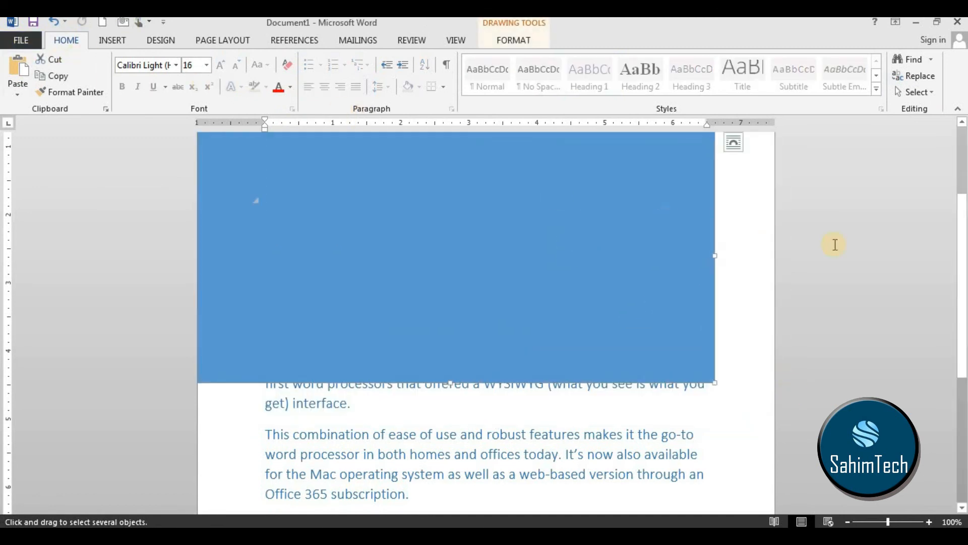
- Open the Selection pane, toggle the rectangle's visibility, and hide all objects
{"action": "left_click", "coordinate": [927, 91]}
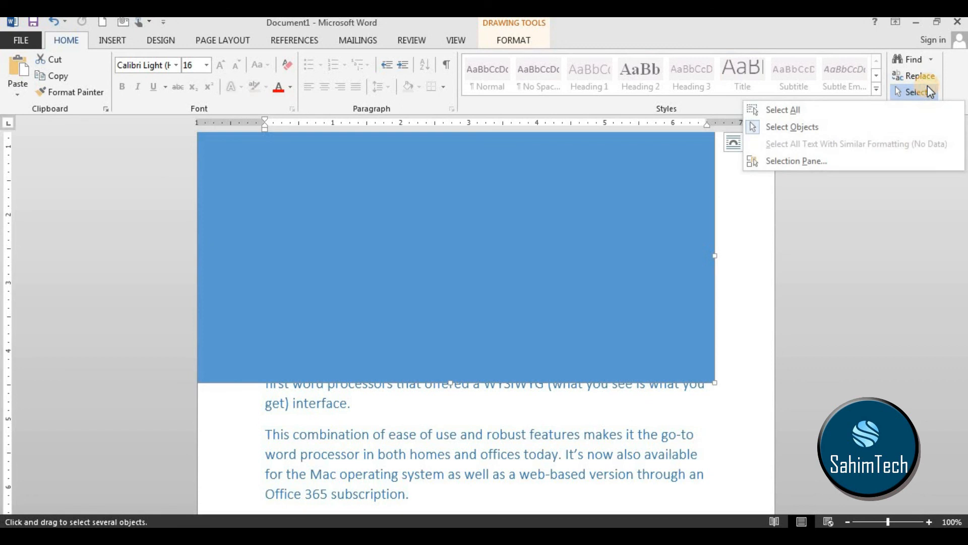
{"action": "left_click", "coordinate": [811, 169]}
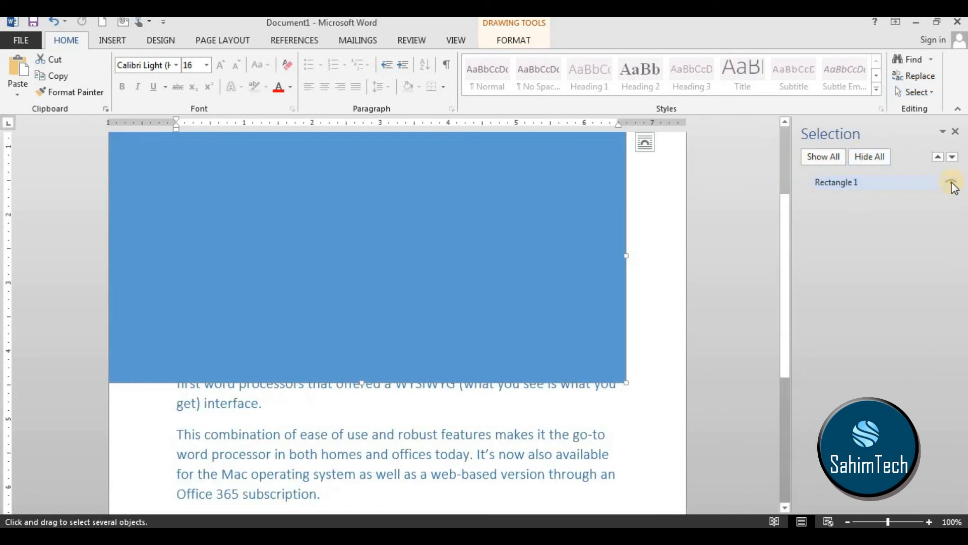
{"action": "left_click", "coordinate": [950, 182]}
{"action": "left_click", "coordinate": [950, 182]}
{"action": "left_click", "coordinate": [950, 183]}
{"action": "left_click", "coordinate": [813, 157]}
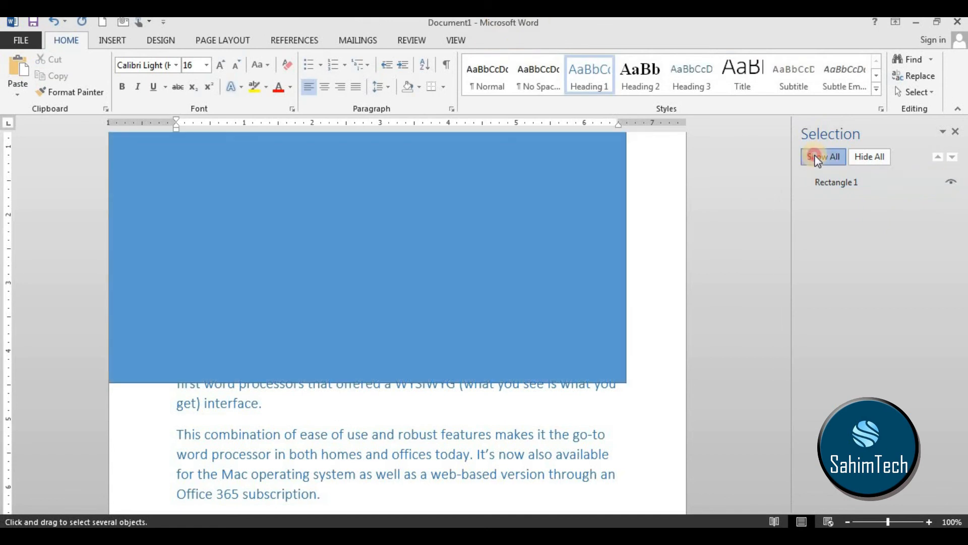
{"action": "left_click", "coordinate": [878, 157]}
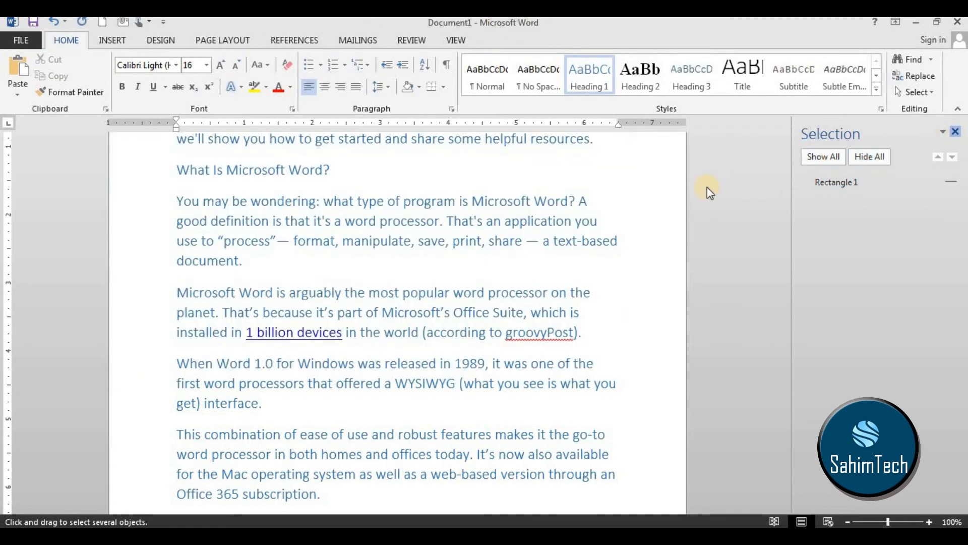
- Return to the start of the document and collapse the ribbon
{"action": "scroll", "coordinate": [793, 239], "scroll_direction": "up", "scroll_amount": 4}
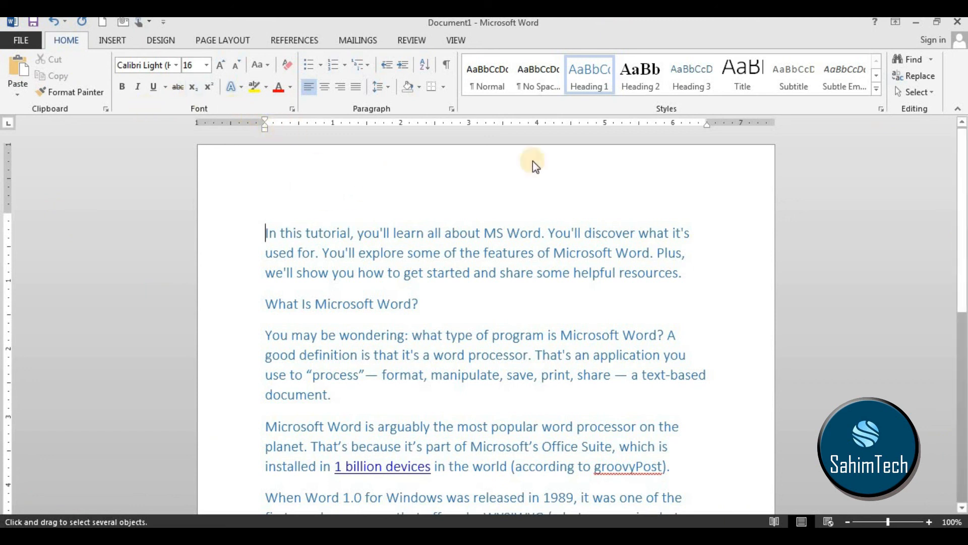
{"action": "left_click", "coordinate": [957, 108]}
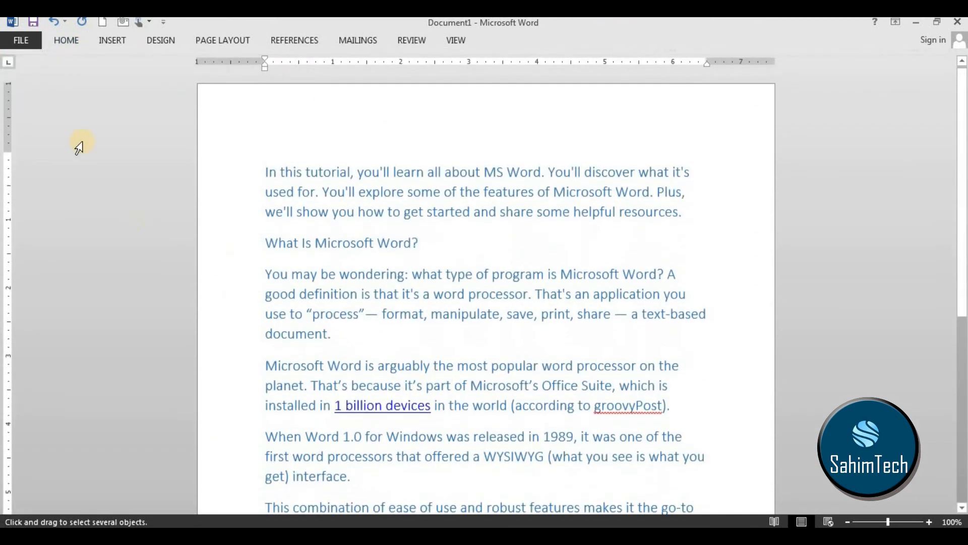
- Show the Home commands temporarily, pin the ribbon so it stays expanded, and place the cursor at the end of the first text line
{"action": "left_click", "coordinate": [65, 40]}
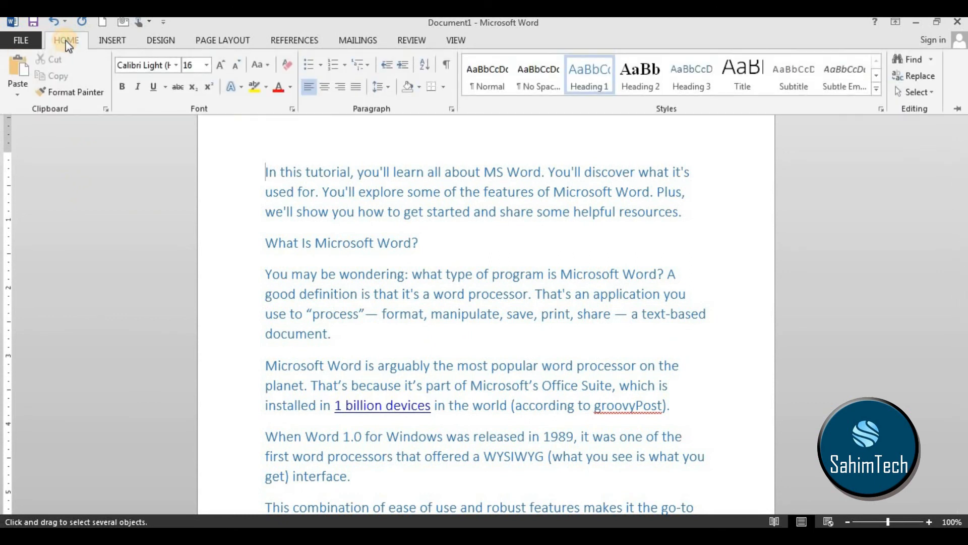
{"action": "left_click", "coordinate": [477, 254]}
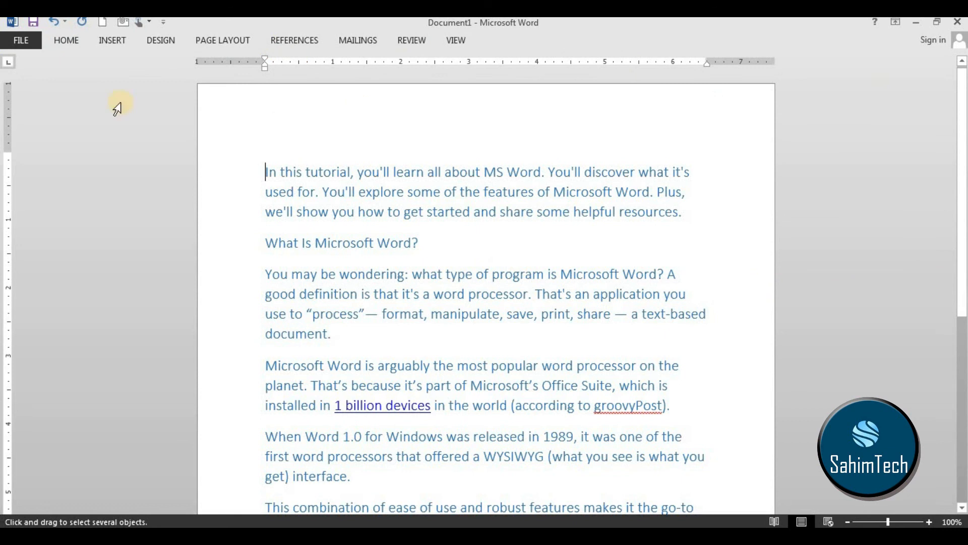
{"action": "left_click", "coordinate": [65, 45]}
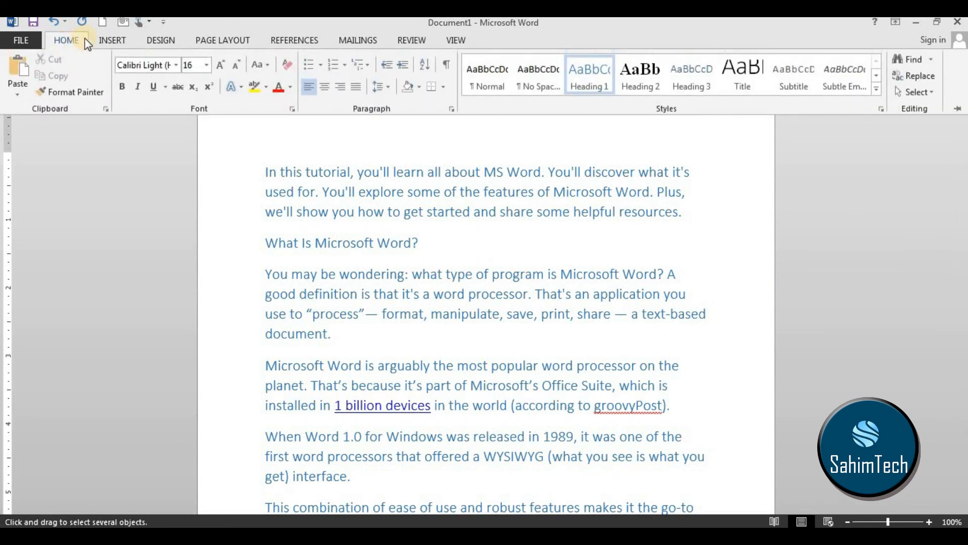
{"action": "left_click", "coordinate": [957, 109]}
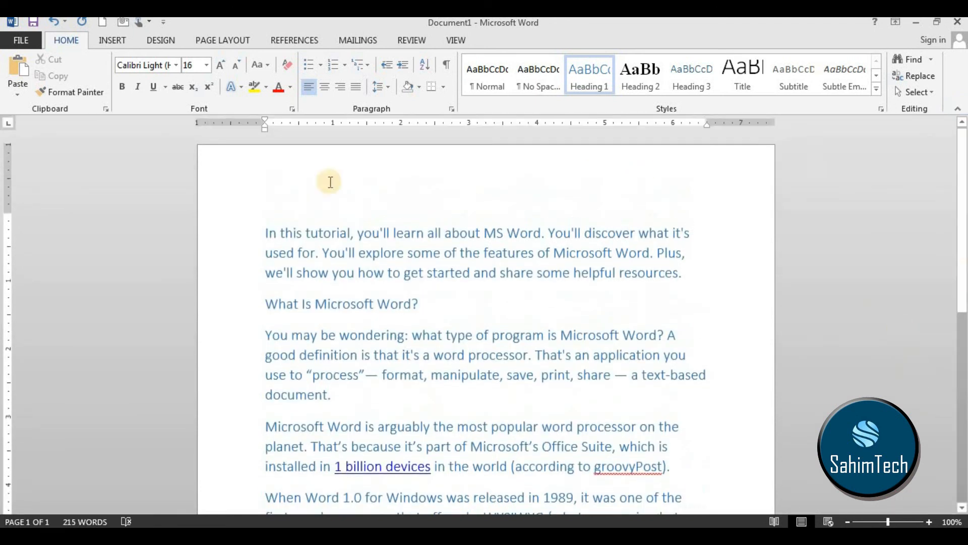
{"action": "left_click", "coordinate": [829, 214]}
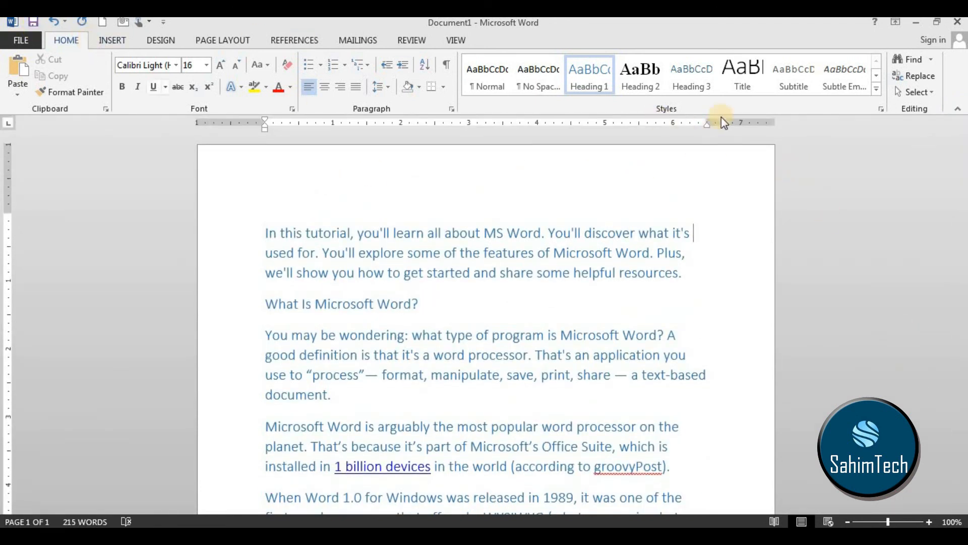
- Collapse the ribbon again, show the Design commands temporarily, and pin the ribbon open from there
{"action": "left_click", "coordinate": [958, 109]}
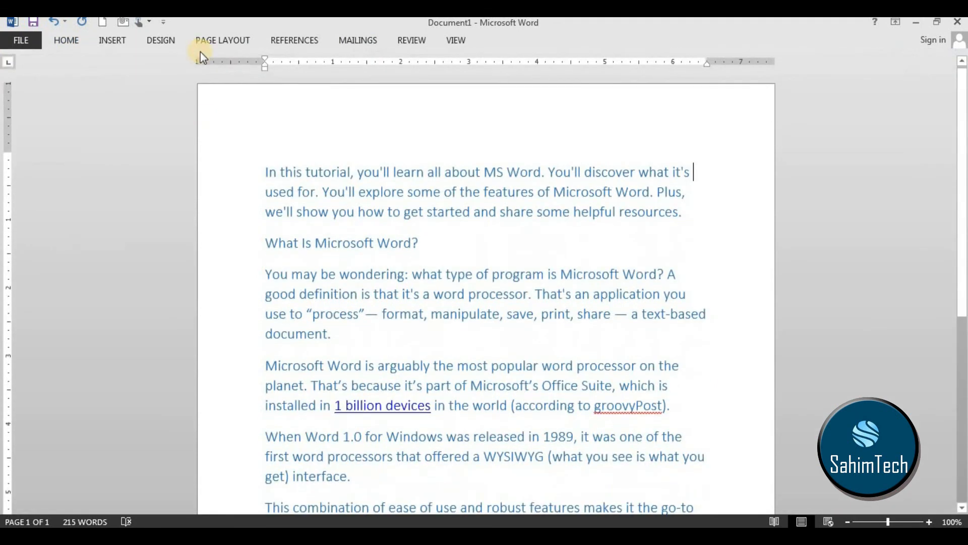
{"action": "left_click", "coordinate": [170, 44]}
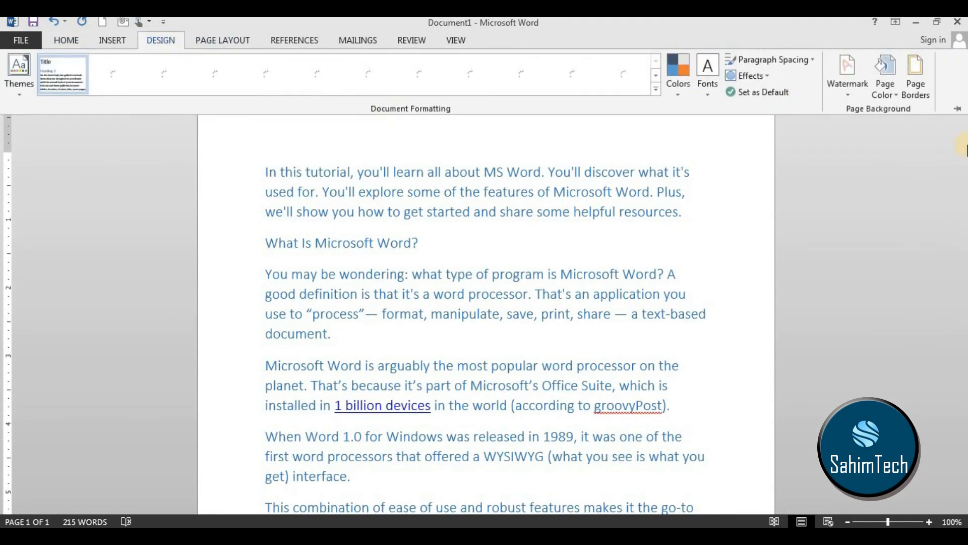
{"action": "left_click", "coordinate": [960, 108]}
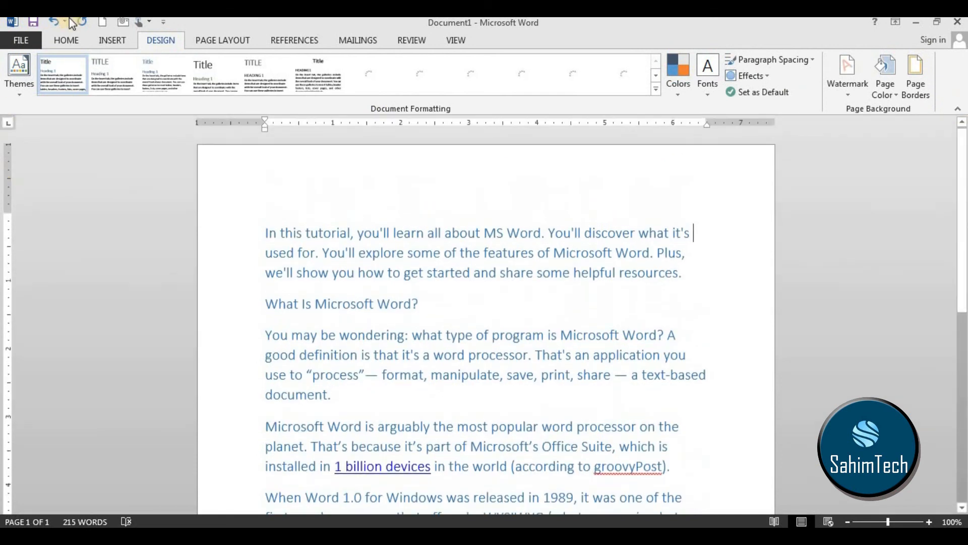
- Return to the Home commands and switch to the Insert commands with the ribbon pinned open
{"action": "left_click", "coordinate": [67, 41]}
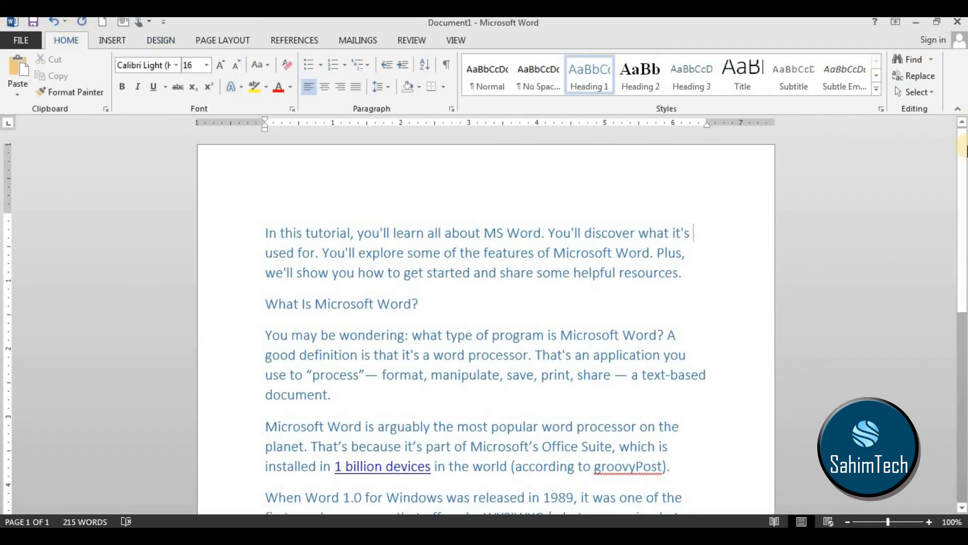
{"action": "left_click_drag", "start_coordinate": [963, 209], "coordinate": [964, 152]}
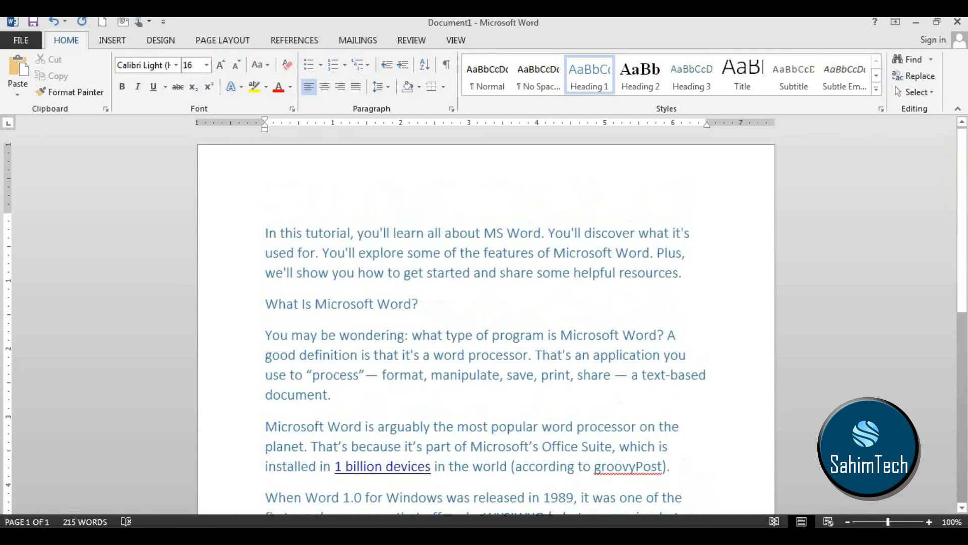
{"action": "left_click", "coordinate": [107, 41]}
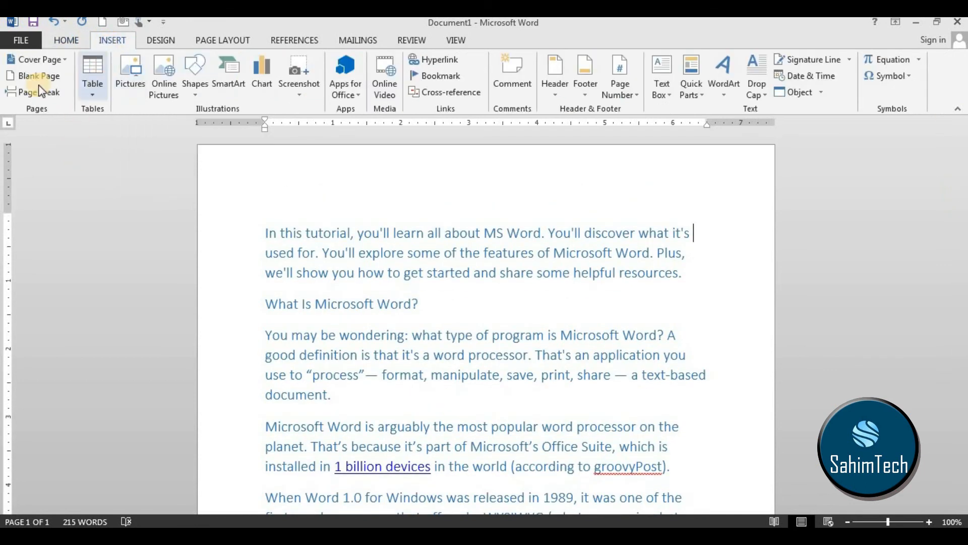